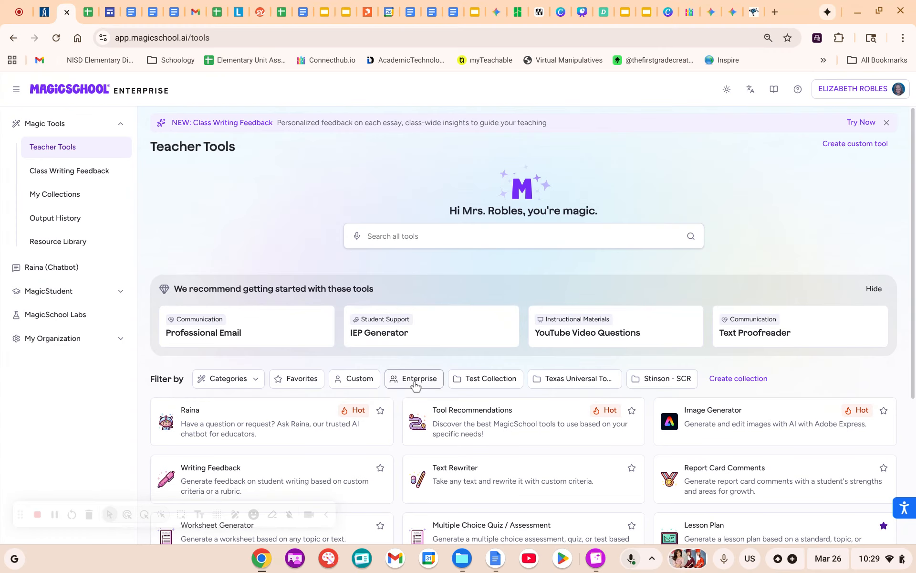
Filter the teacher tools to Enterprise, open the NISD STAAR Aligned Activity Builder, and start its chat.
{"action": "left_click", "coordinate": [404, 379]}
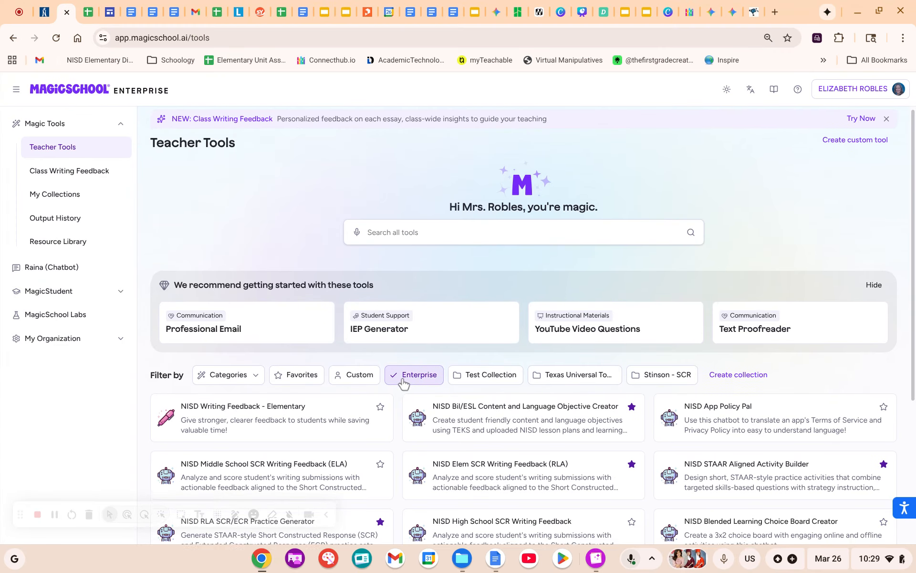
{"action": "scroll", "coordinate": [429, 382], "scroll_direction": "down", "scroll_amount": 1}
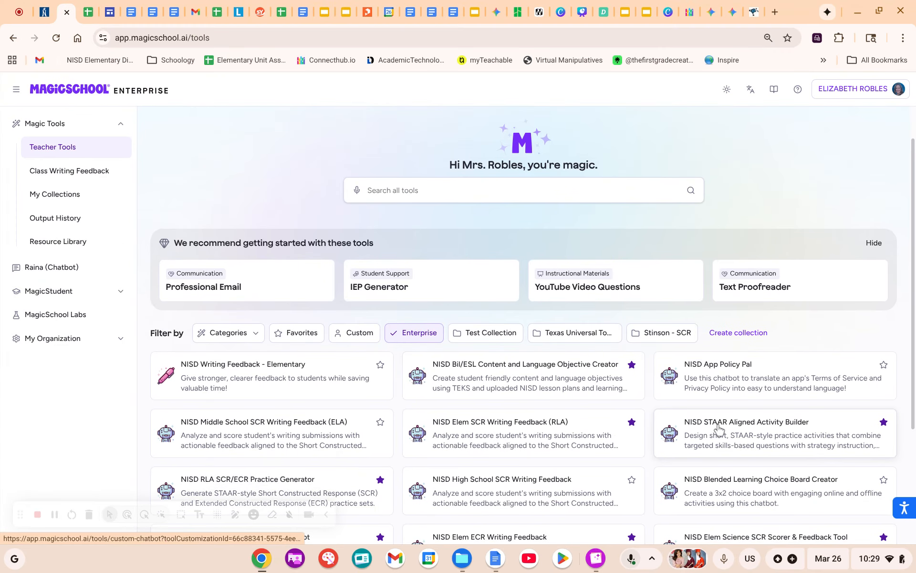
{"action": "left_click", "coordinate": [795, 436]}
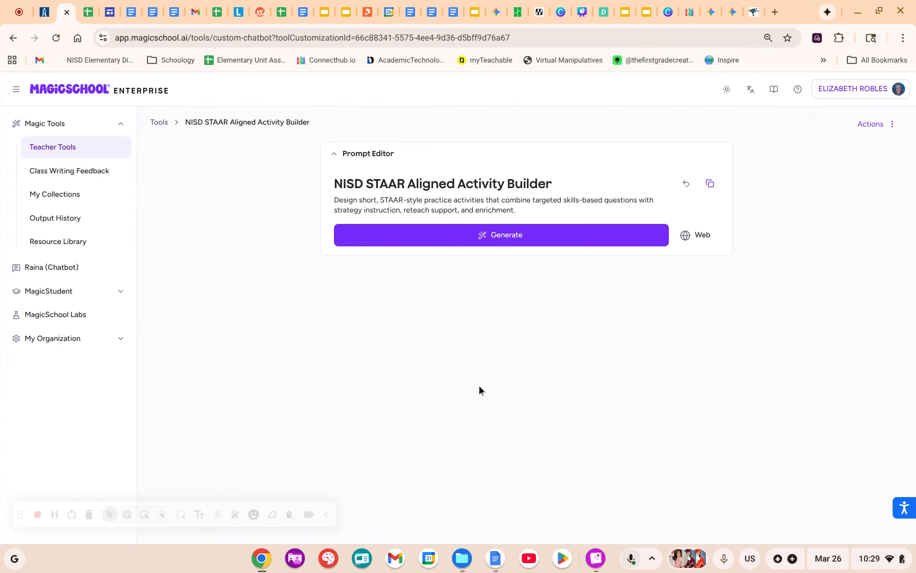
{"action": "left_click", "coordinate": [507, 236]}
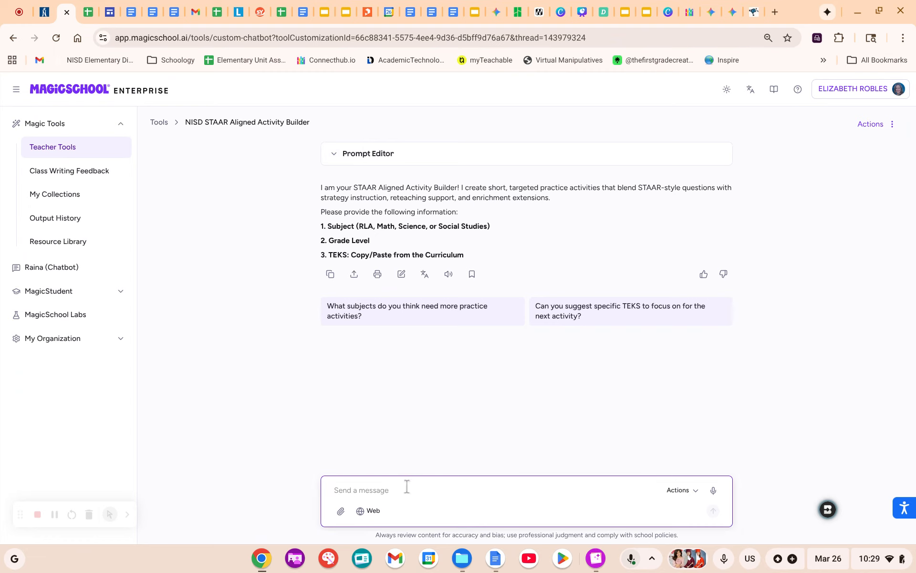
Send "RLA, 4th grade, ELA 4.8B The student is expected to explain the interactions of the characters and the changes they undergo" to the activity builder.
{"action": "type", "text": "RLA, 4th grade, ELA 4.8B The student is expected to explain the interactions of the characters and the changes they undergo"}
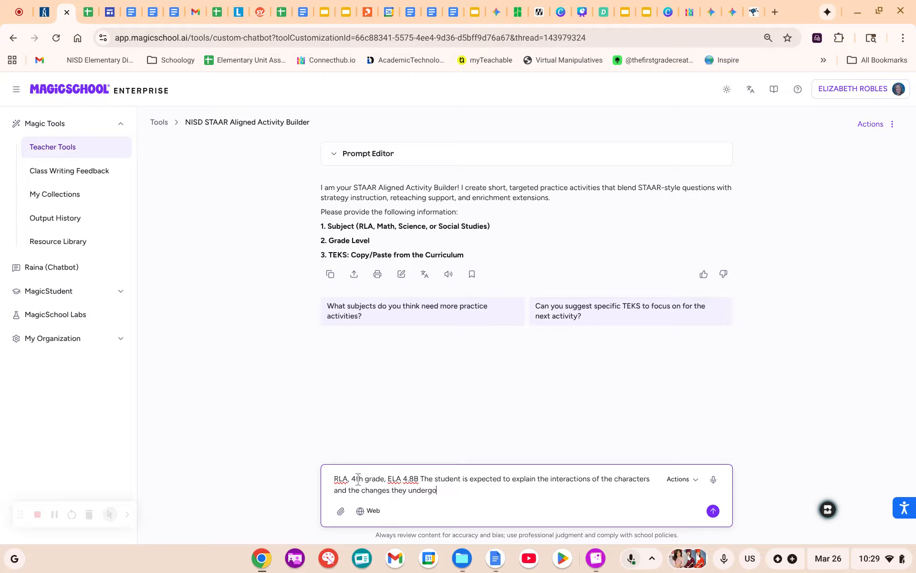
{"action": "left_click_drag", "start_coordinate": [447, 497], "coordinate": [388, 478]}
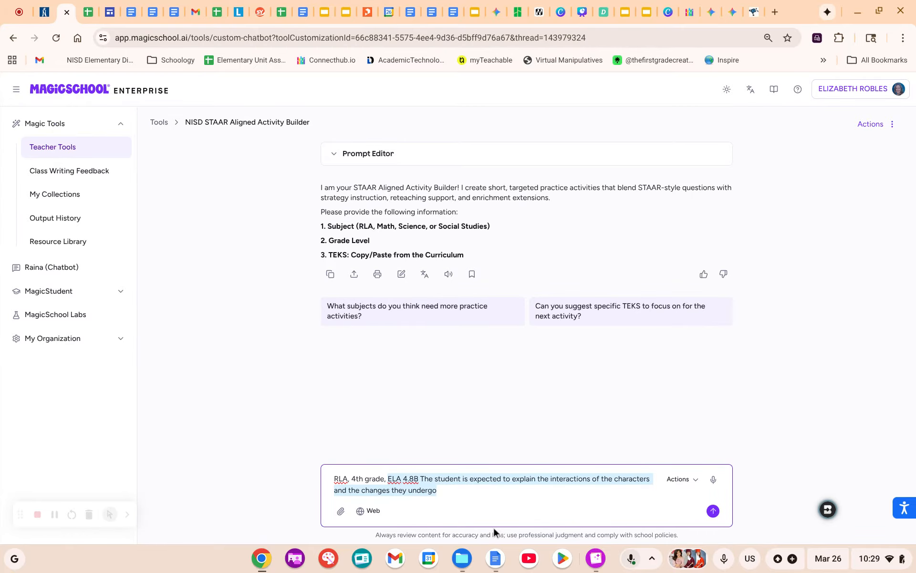
{"action": "left_click", "coordinate": [446, 488]}
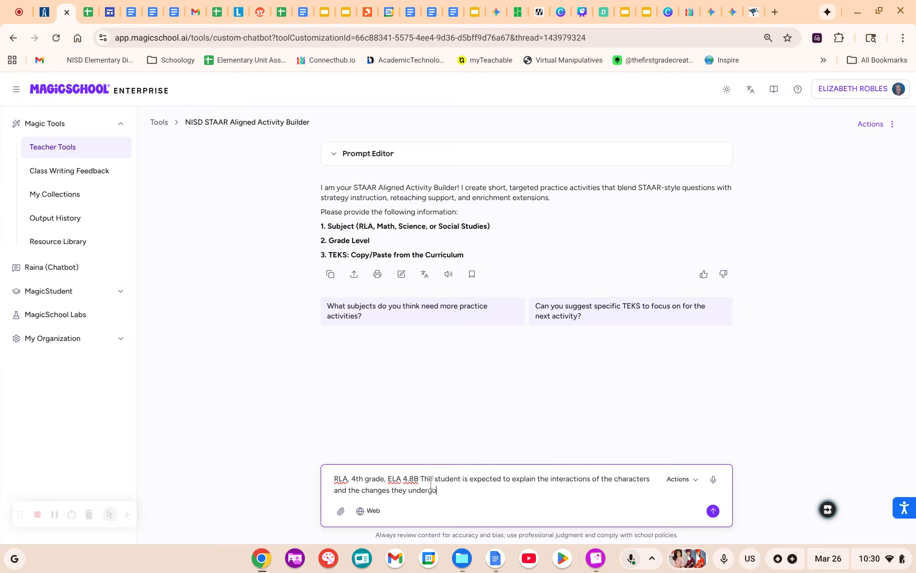
{"action": "left_click", "coordinate": [712, 514]}
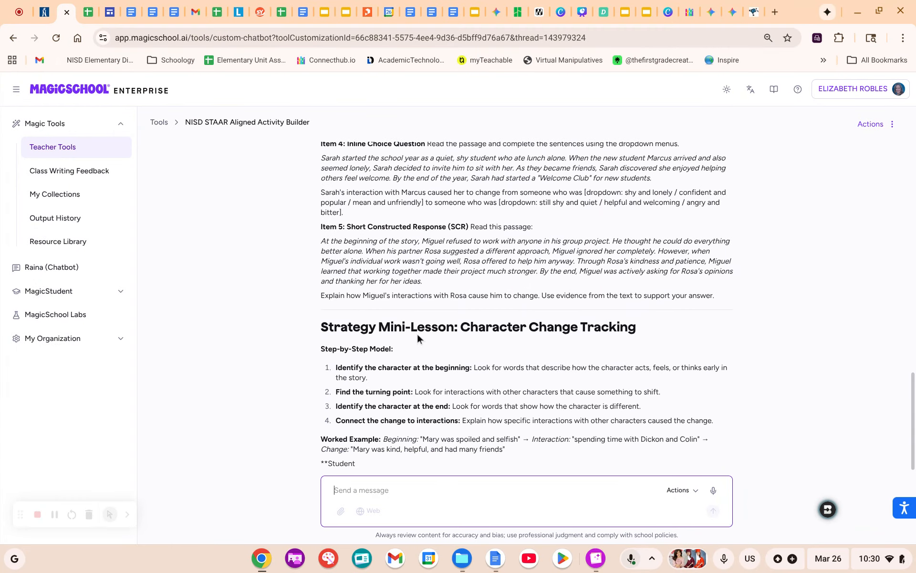
Copy the generated activity text from the focus skill description through the end of practice Item 5.
{"action": "scroll", "coordinate": [417, 332], "scroll_direction": "up", "scroll_amount": 4}
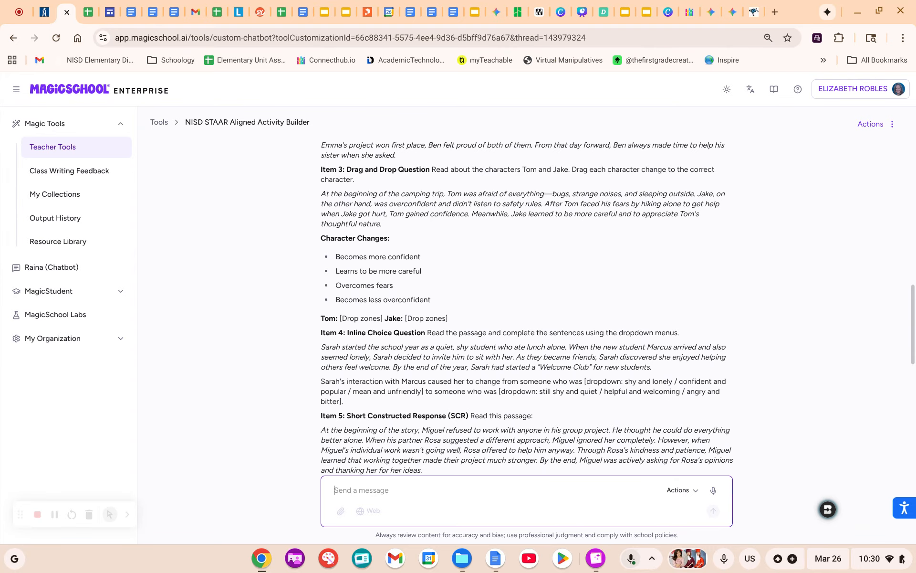
{"action": "scroll", "coordinate": [382, 353], "scroll_direction": "up", "scroll_amount": 5}
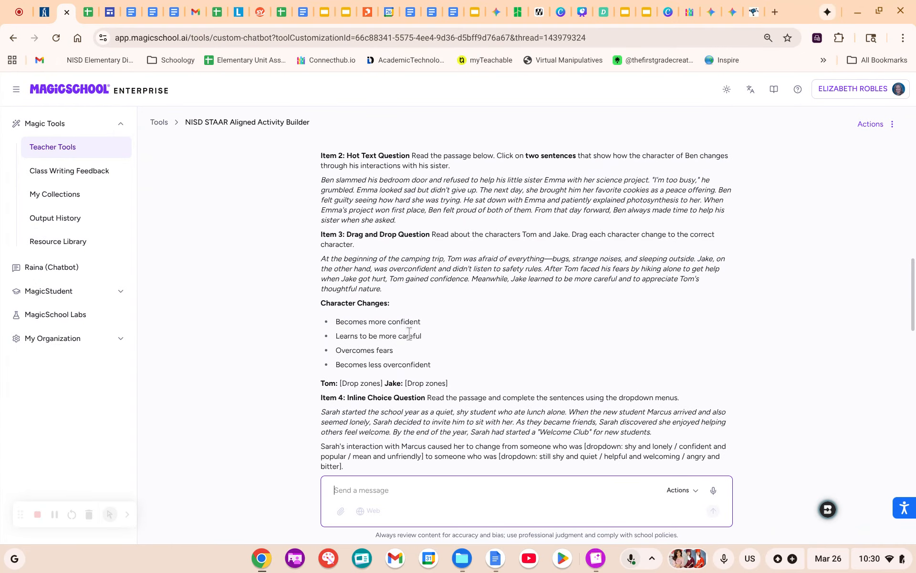
{"action": "scroll", "coordinate": [377, 351], "scroll_direction": "up", "scroll_amount": 1}
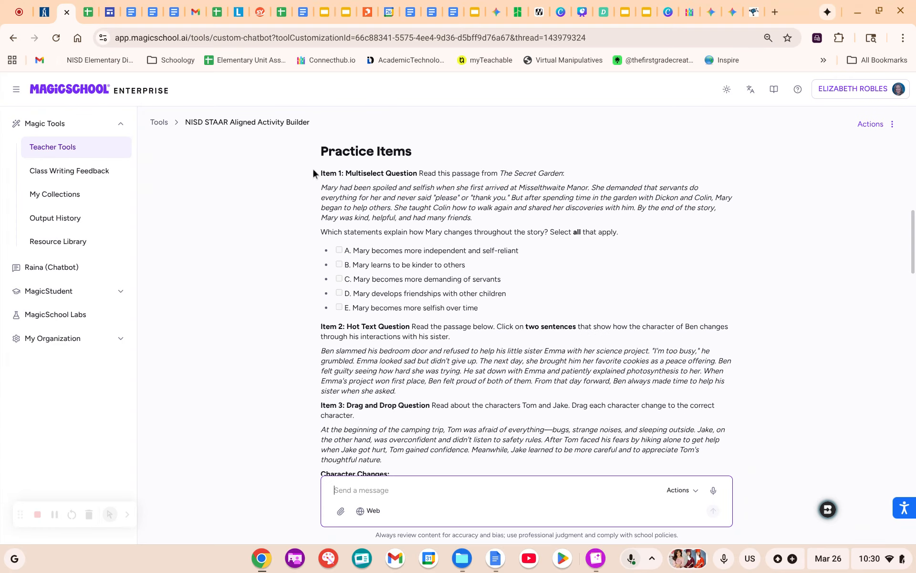
{"action": "scroll", "coordinate": [319, 173], "scroll_direction": "up", "scroll_amount": 2}
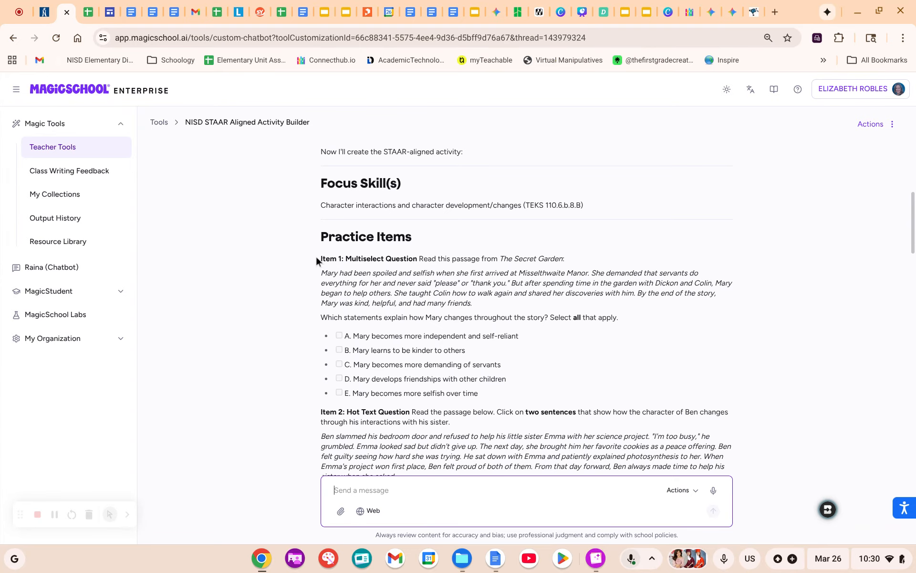
{"action": "left_click_drag", "start_coordinate": [320, 207], "coordinate": [651, 339]}
{"action": "scroll", "coordinate": [544, 313], "scroll_direction": "down", "scroll_amount": 7}
{"action": "scroll", "coordinate": [542, 333], "scroll_direction": "down", "scroll_amount": 2}
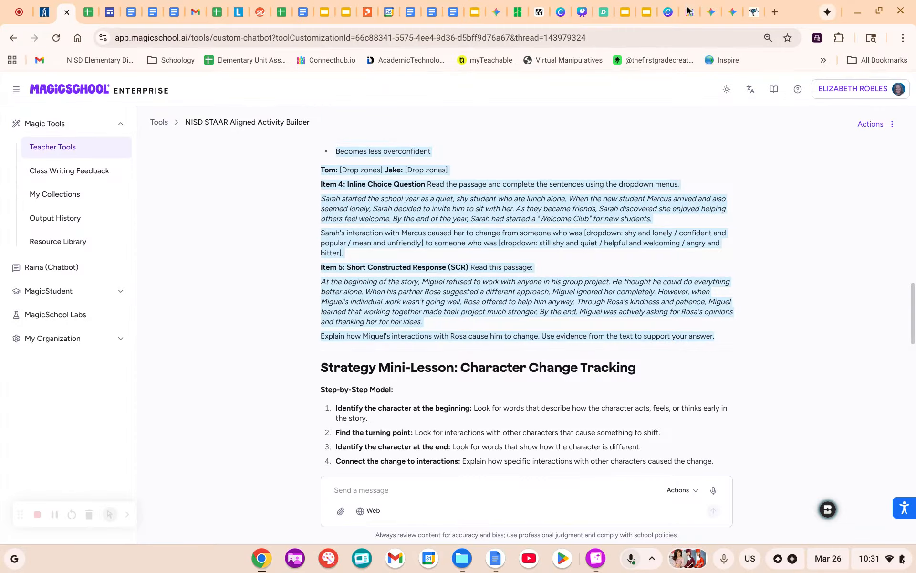
Open Canva in a new browser tab and set Canva AI to Code mode.
{"action": "left_click", "coordinate": [775, 12]}
{"action": "type", "text": "canva"}
{"action": "key", "text": "Return"}
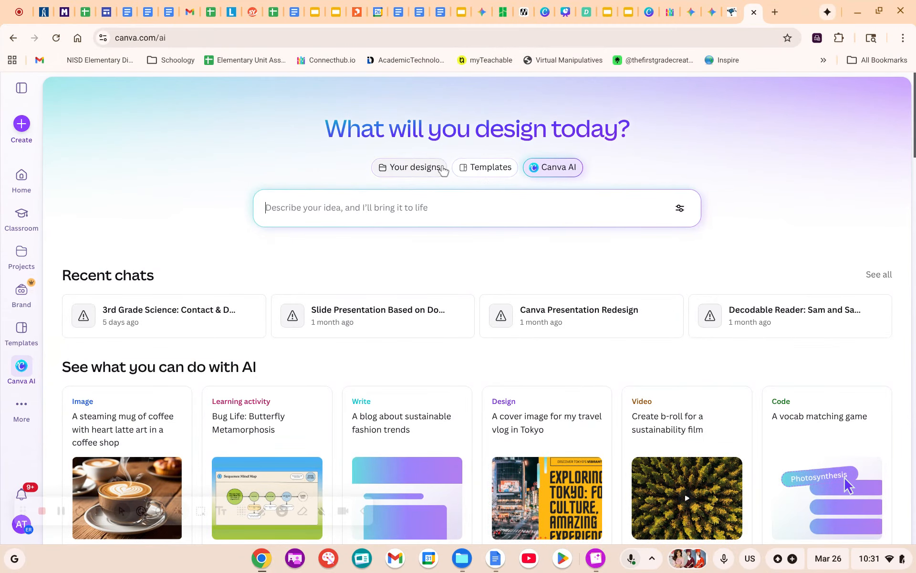
{"action": "left_click", "coordinate": [403, 168]}
{"action": "left_click", "coordinate": [544, 166]}
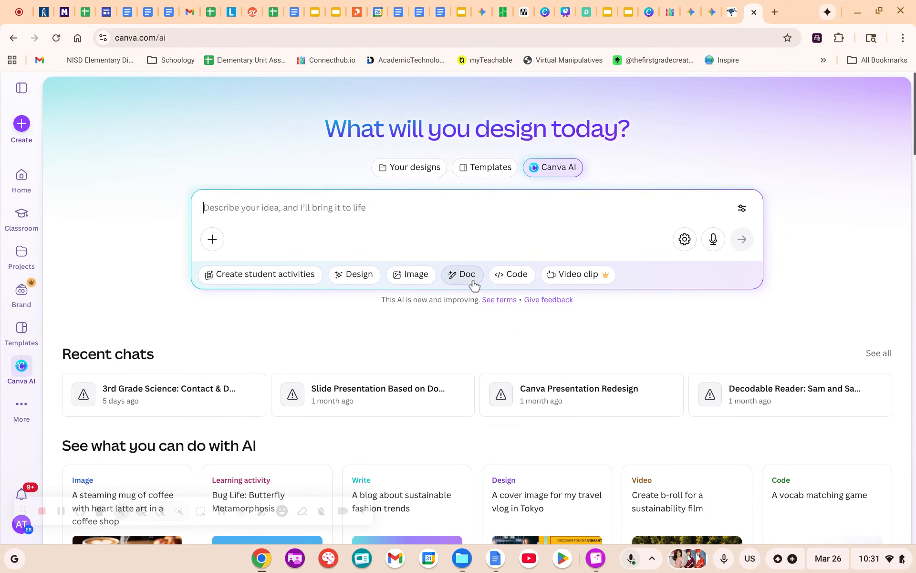
{"action": "left_click", "coordinate": [517, 281]}
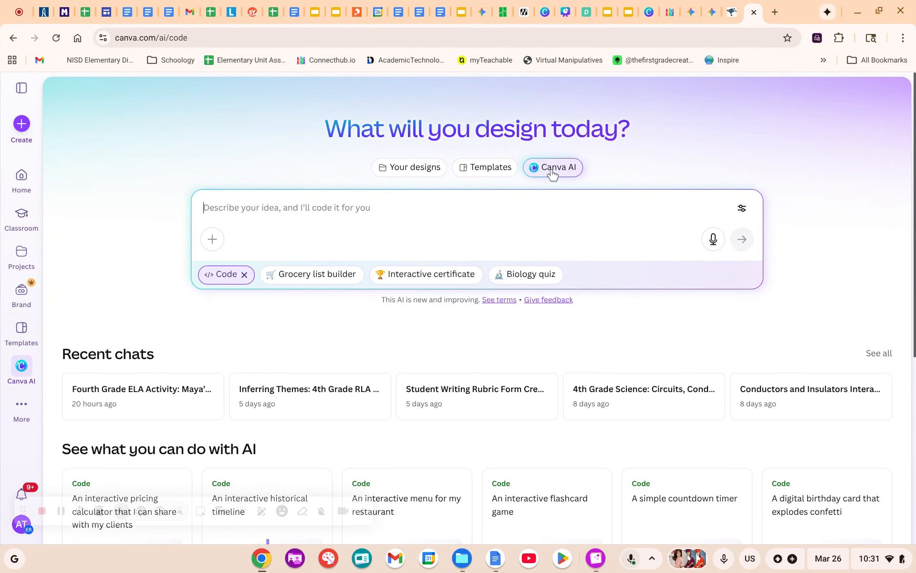
Write the prompt "Can you create the following interactive activities:" and paste the copied practice items after it.
{"action": "left_click", "coordinate": [262, 207]}
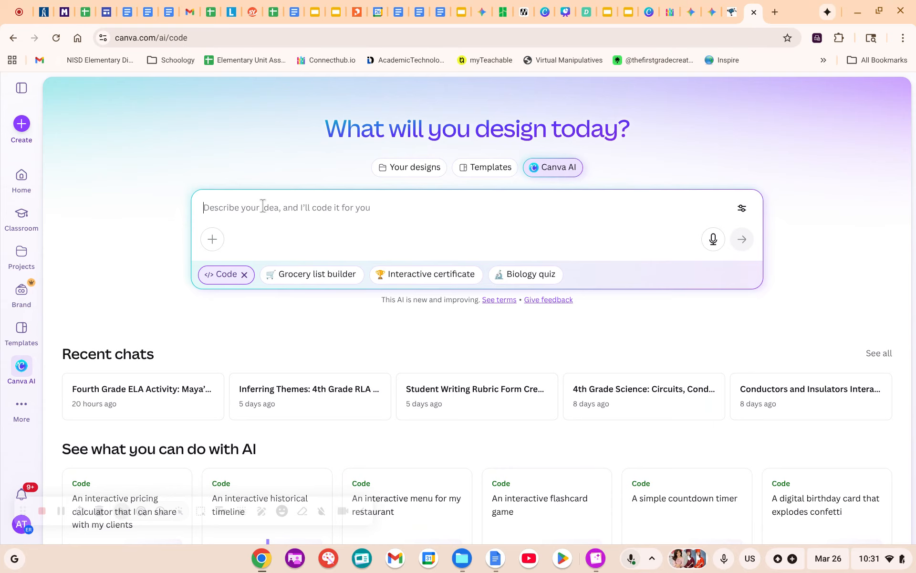
{"action": "type", "text": "Can you create"}
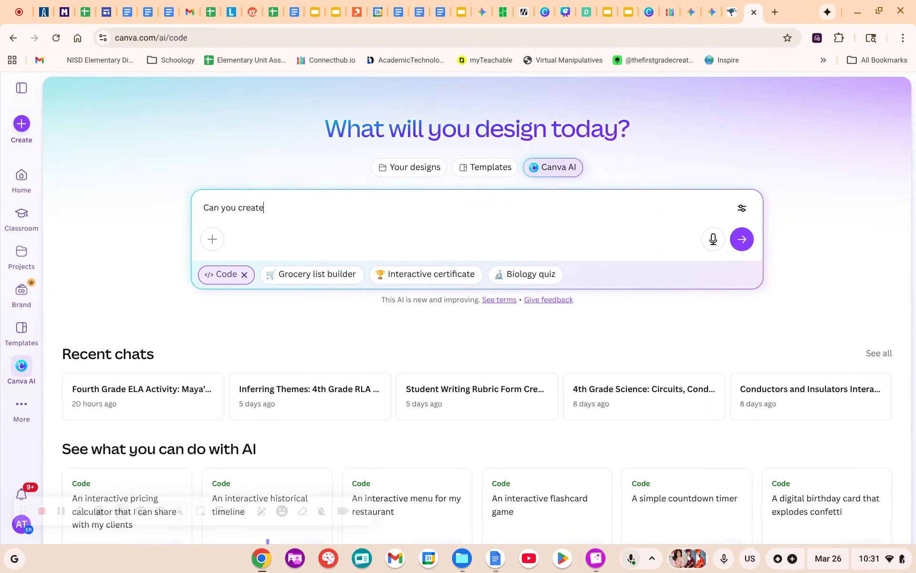
{"action": "type", "text": " the following ineteracgti"}
{"action": "key", "text": "BackSpace"}
{"action": "type", "text": "teractive activities:"}
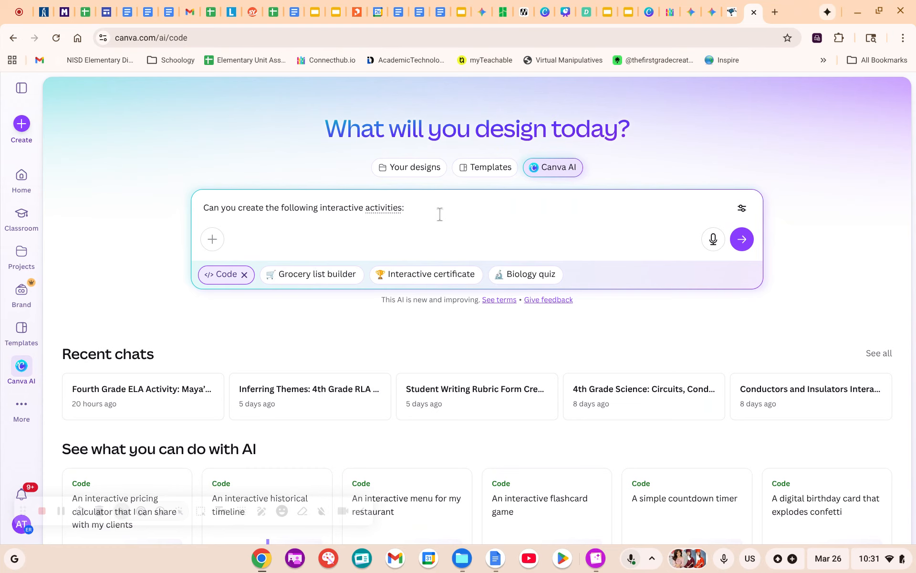
{"action": "key", "text": "ctrl+v"}
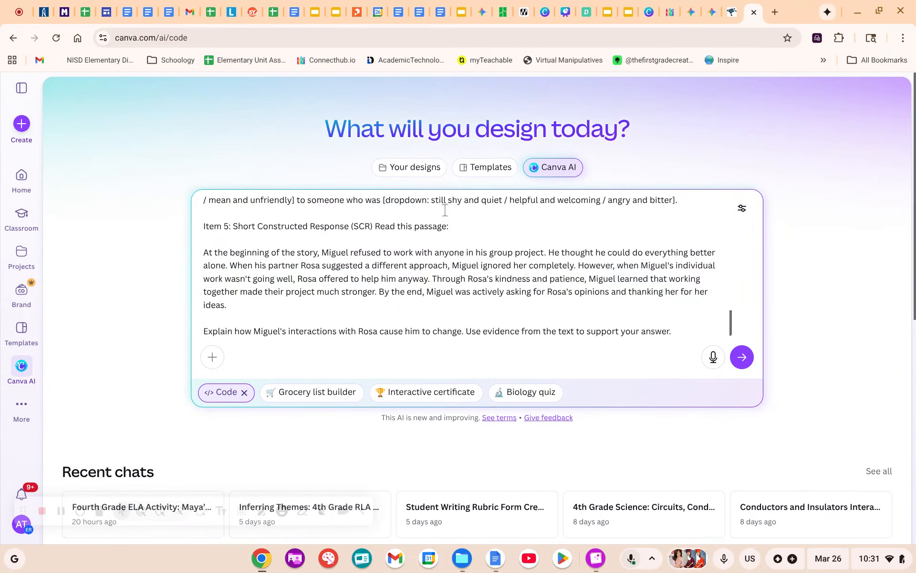
Check the pasted practice items against the MagicSchool output and submit the prompt to Canva AI.
{"action": "scroll", "coordinate": [490, 255], "scroll_direction": "up", "scroll_amount": 10}
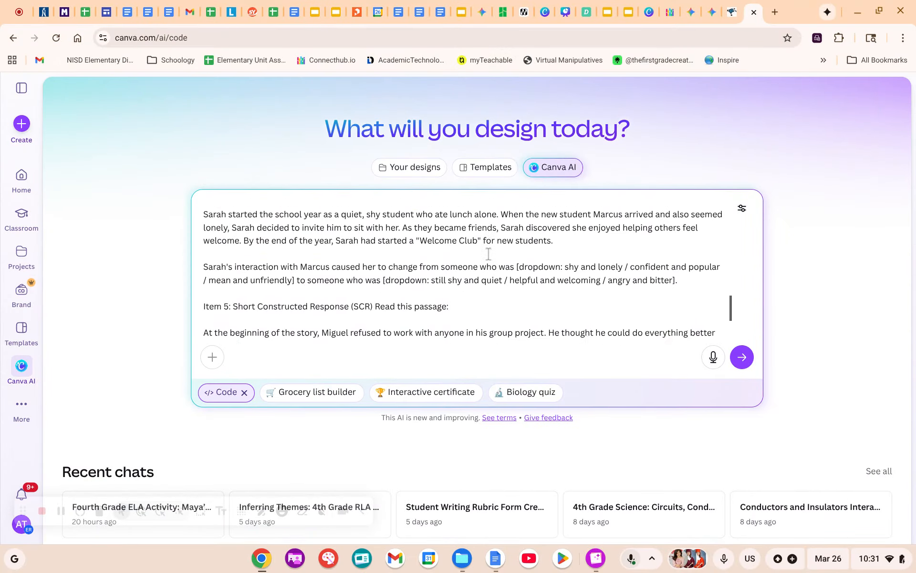
{"action": "scroll", "coordinate": [489, 252], "scroll_direction": "up", "scroll_amount": 10}
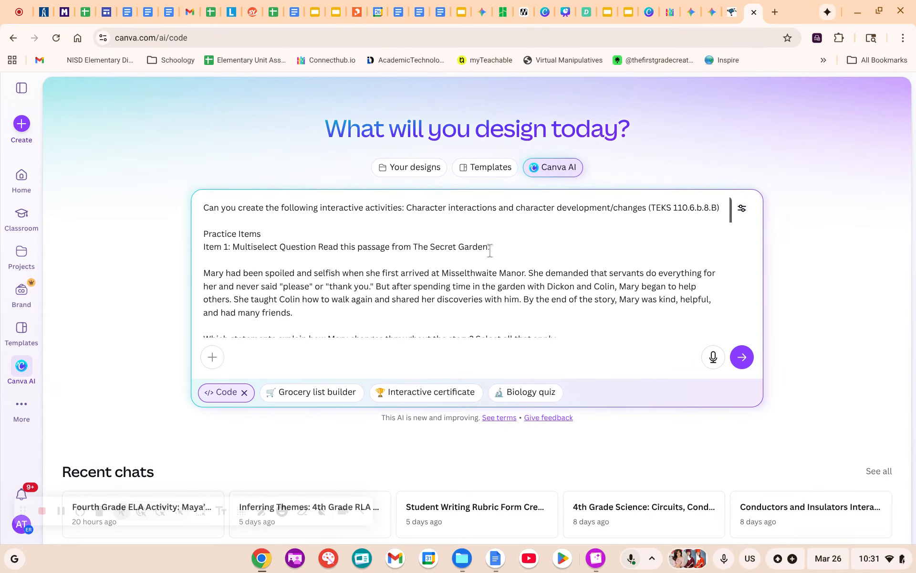
{"action": "scroll", "coordinate": [490, 250], "scroll_direction": "down", "scroll_amount": 20}
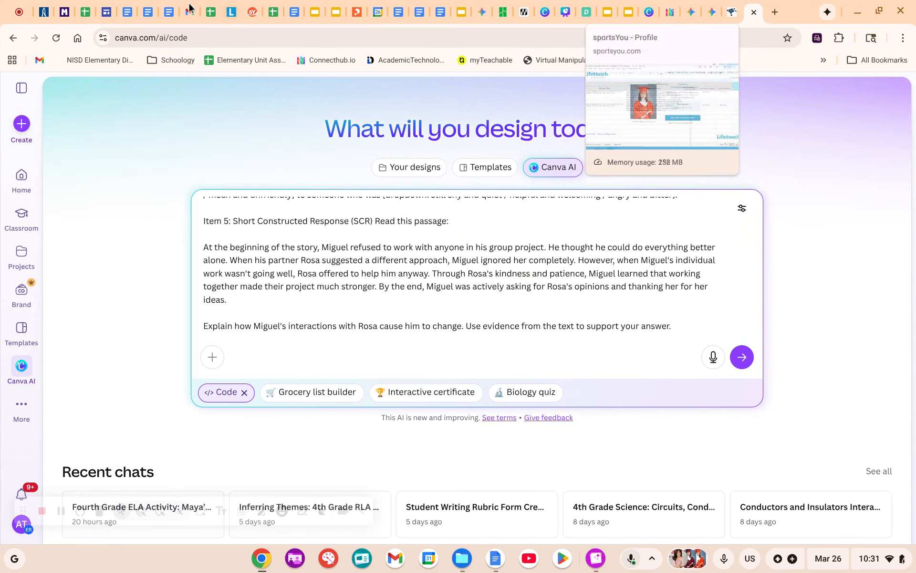
{"action": "left_click", "coordinate": [65, 9]}
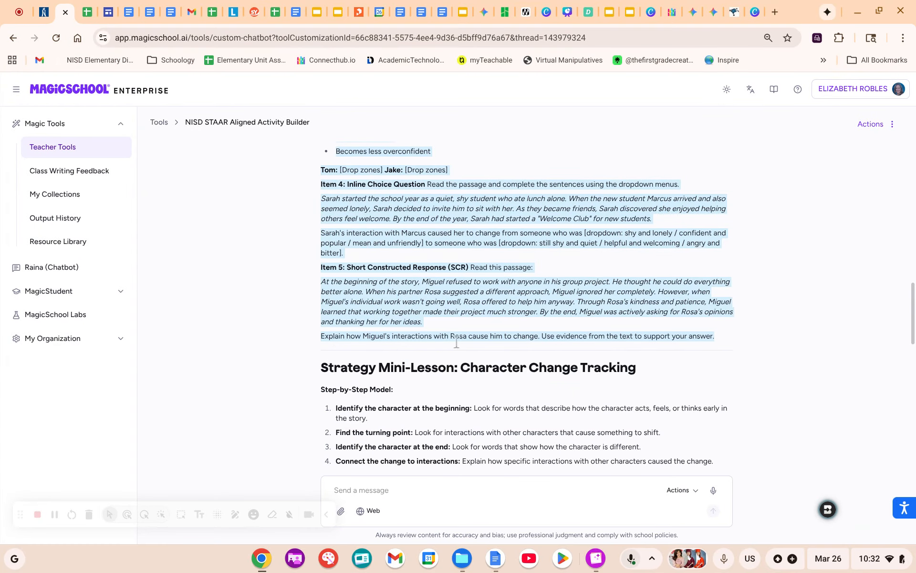
{"action": "left_click", "coordinate": [745, 11]}
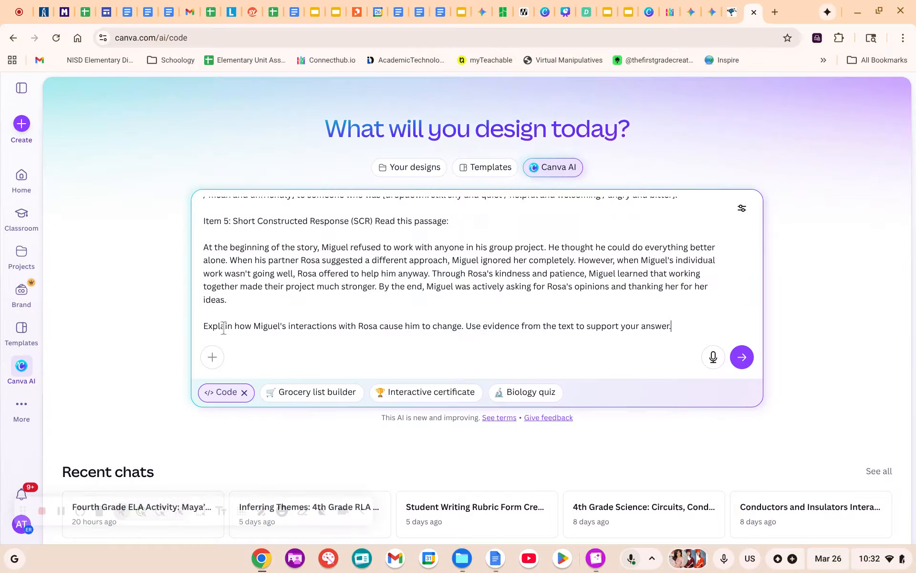
{"action": "left_click", "coordinate": [61, 8]}
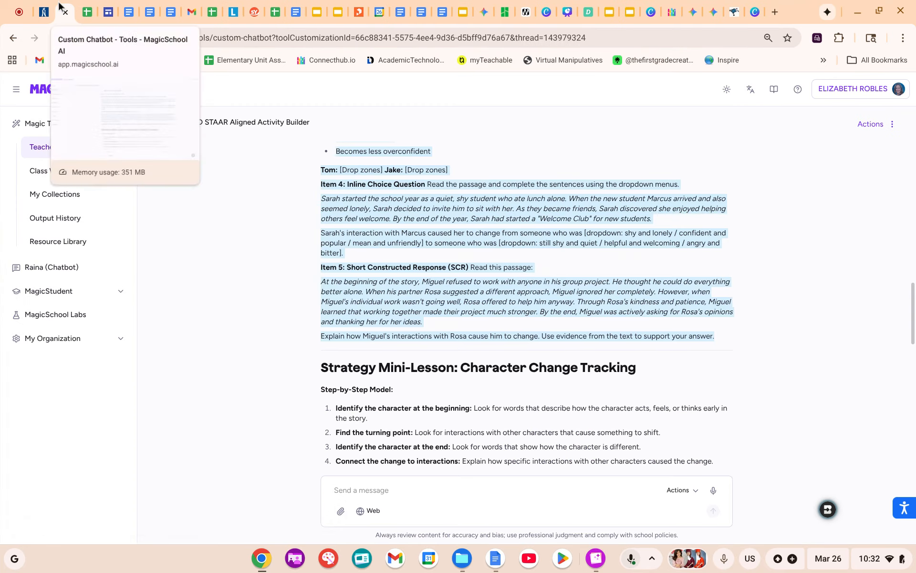
{"action": "left_click", "coordinate": [734, 10]}
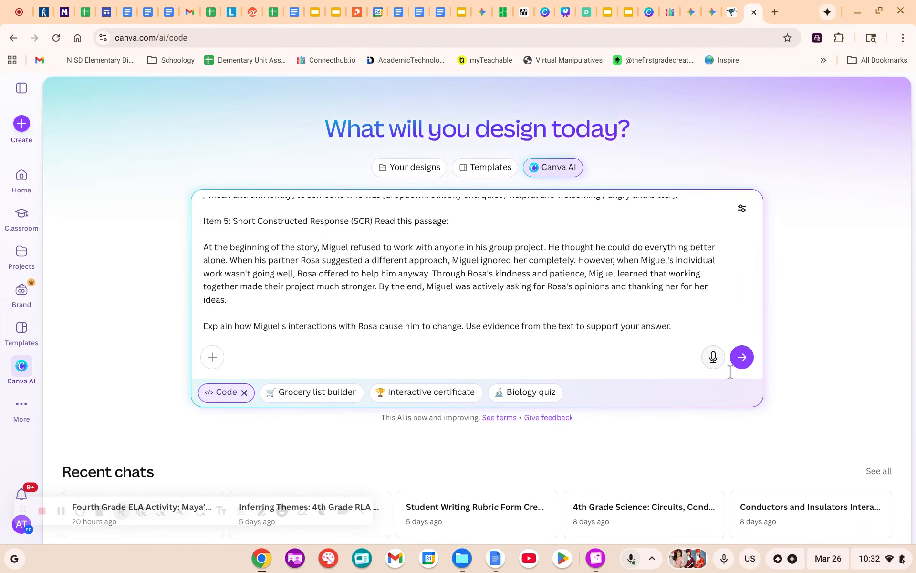
{"action": "left_click", "coordinate": [742, 358]}
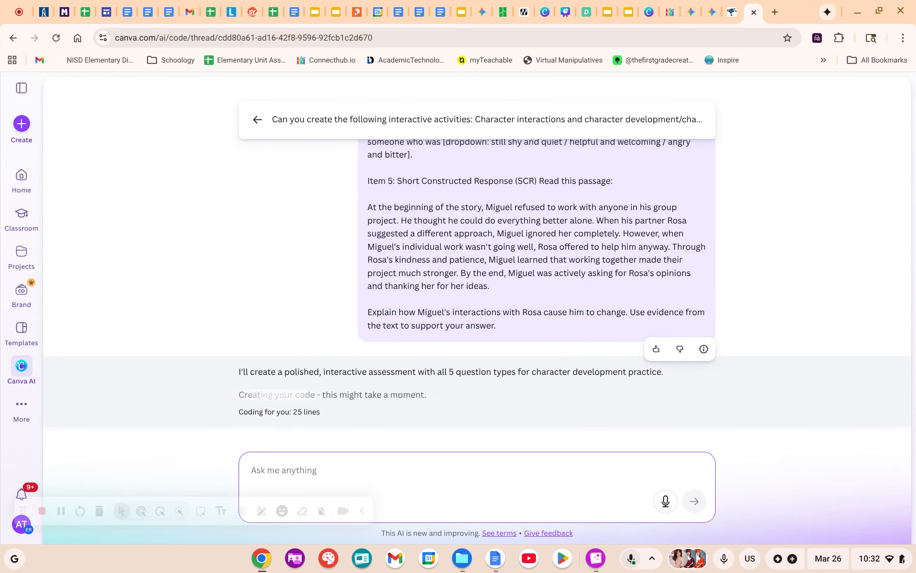
{"action": "scroll", "coordinate": [477, 257], "scroll_direction": "up", "scroll_amount": 6}
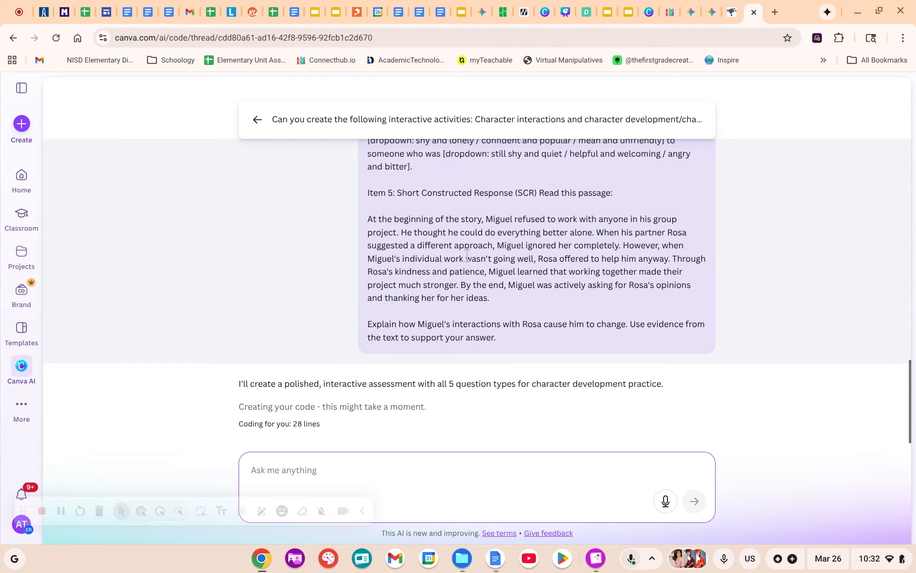
{"action": "scroll", "coordinate": [445, 301], "scroll_direction": "down", "scroll_amount": 3}
{"action": "scroll", "coordinate": [446, 299], "scroll_direction": "down", "scroll_amount": 3}
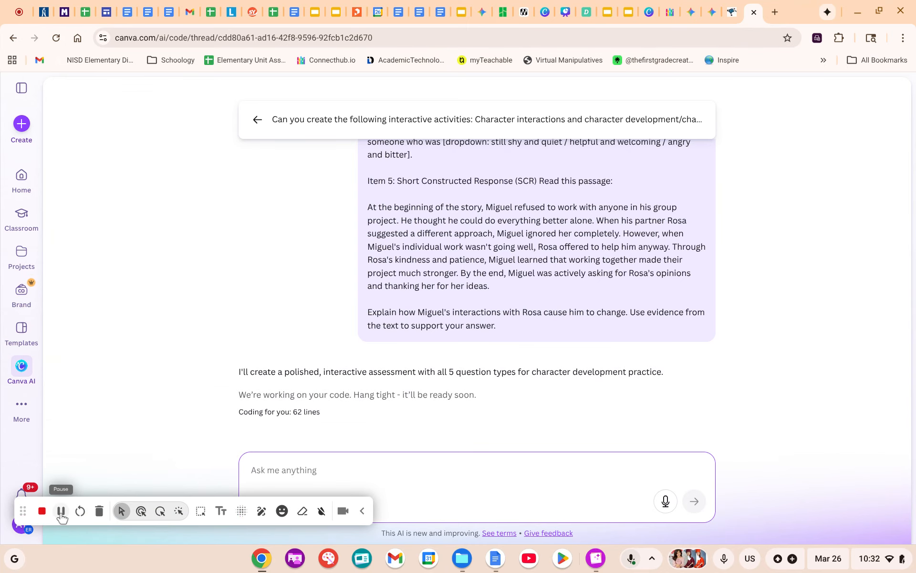
{"action": "left_click", "coordinate": [62, 511]}
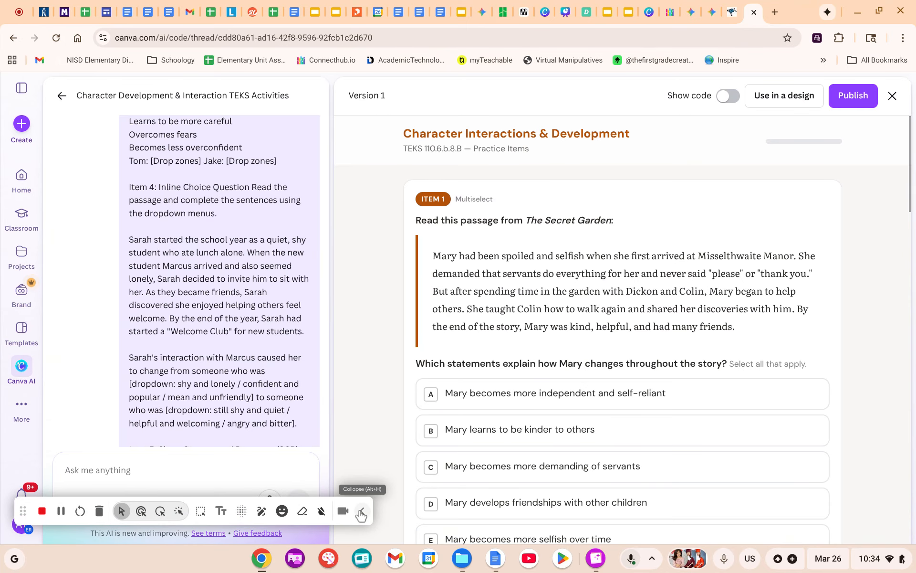
{"action": "left_click", "coordinate": [361, 513]}
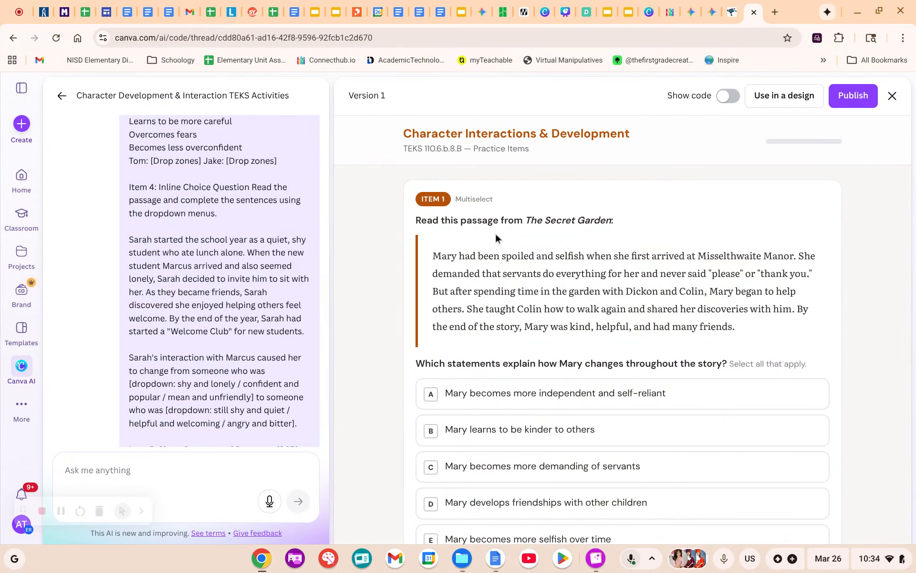
Review Canva AI's summary of the five item types and look through the practice items in the Version 1 preview.
{"action": "scroll", "coordinate": [173, 274], "scroll_direction": "down", "scroll_amount": 10}
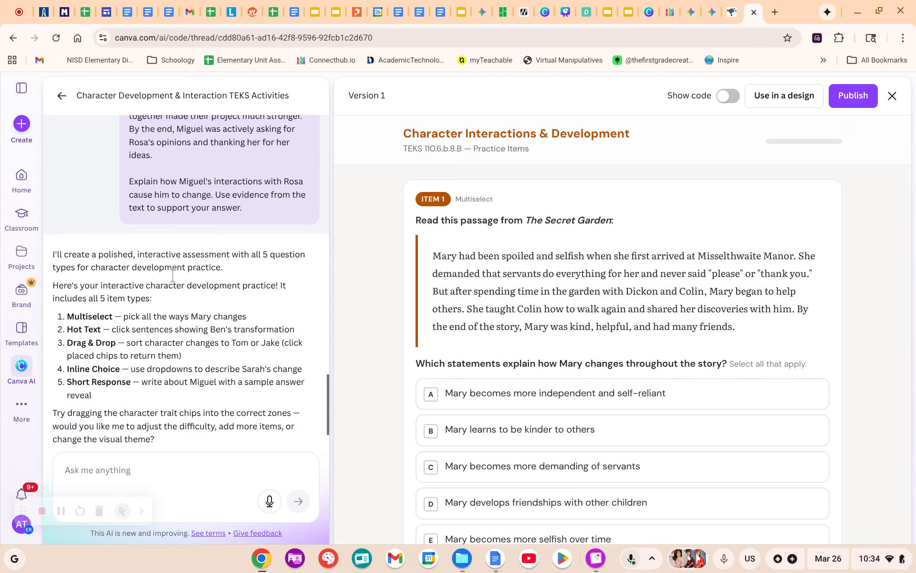
{"action": "scroll", "coordinate": [172, 275], "scroll_direction": "down", "scroll_amount": 2}
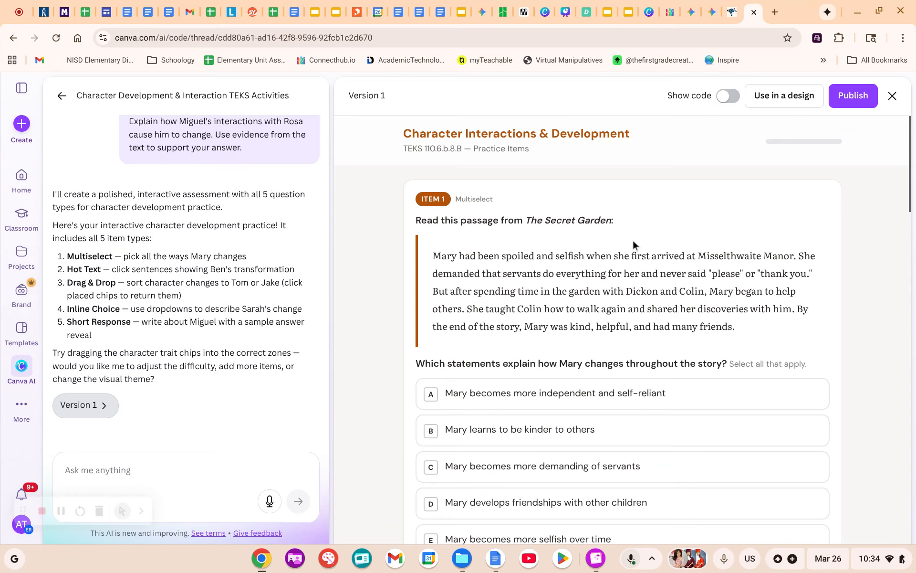
{"action": "scroll", "coordinate": [668, 224], "scroll_direction": "down", "scroll_amount": 15}
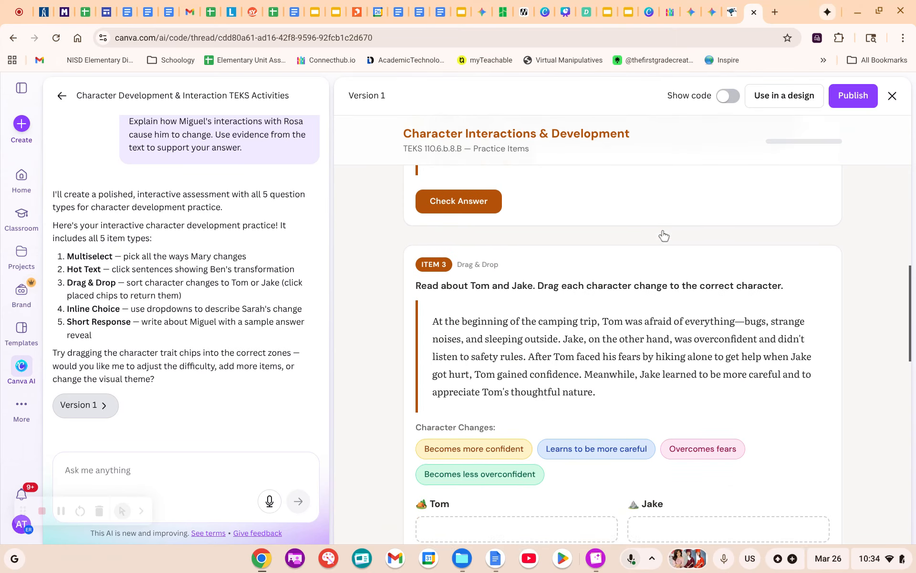
{"action": "scroll", "coordinate": [660, 228], "scroll_direction": "up", "scroll_amount": 15}
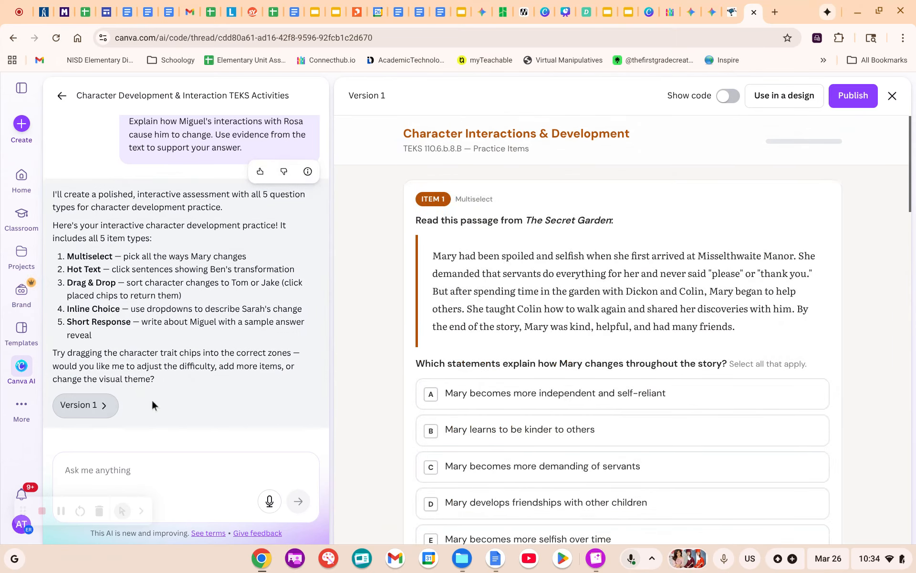
{"action": "left_click", "coordinate": [79, 470]}
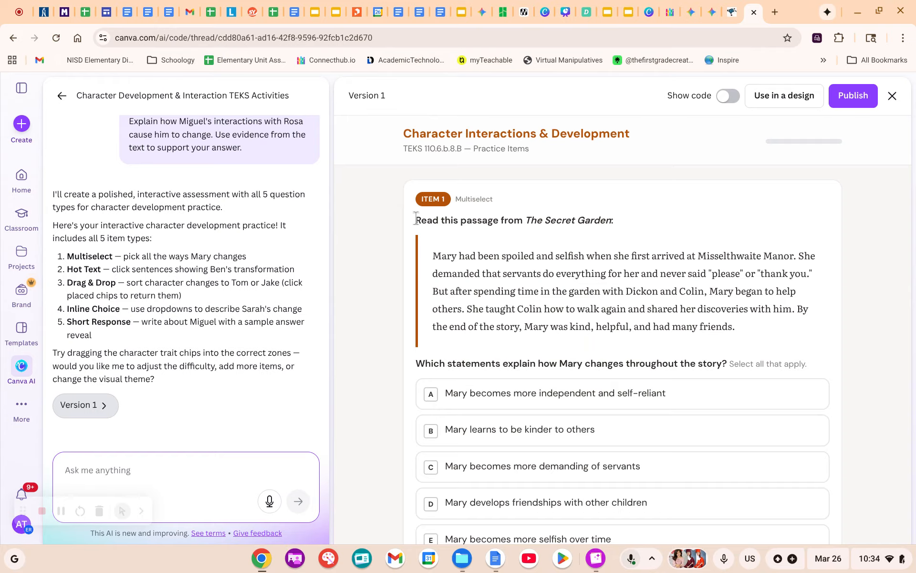
{"action": "scroll", "coordinate": [416, 219], "scroll_direction": "down", "scroll_amount": 15}
{"action": "scroll", "coordinate": [146, 430], "scroll_direction": "up", "scroll_amount": 10}
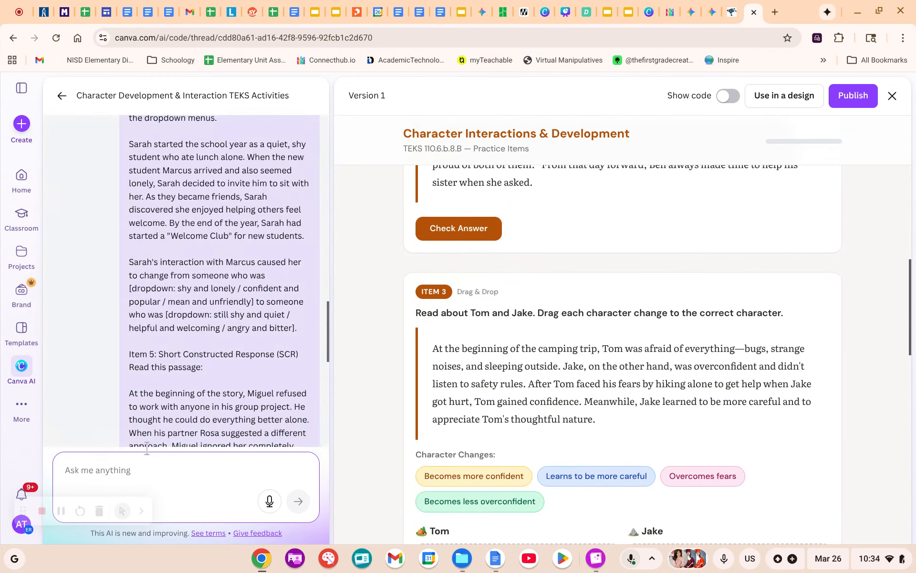
{"action": "scroll", "coordinate": [464, 327], "scroll_direction": "down", "scroll_amount": 2}
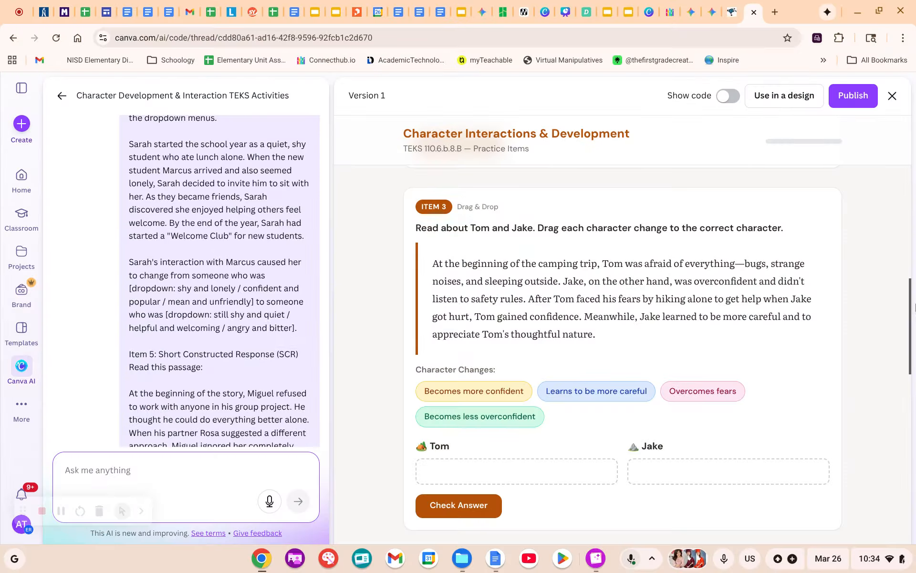
{"action": "left_click_drag", "start_coordinate": [910, 302], "coordinate": [910, 147]}
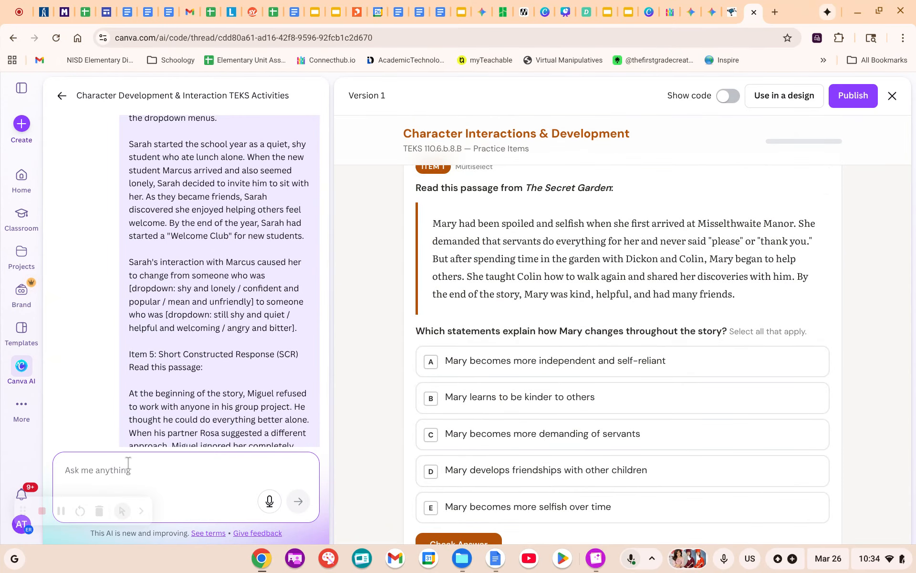
Ask Canva AI "Can you make the theme more colorful and fun looking" and submit the request.
{"action": "scroll", "coordinate": [121, 391], "scroll_direction": "down", "scroll_amount": 10}
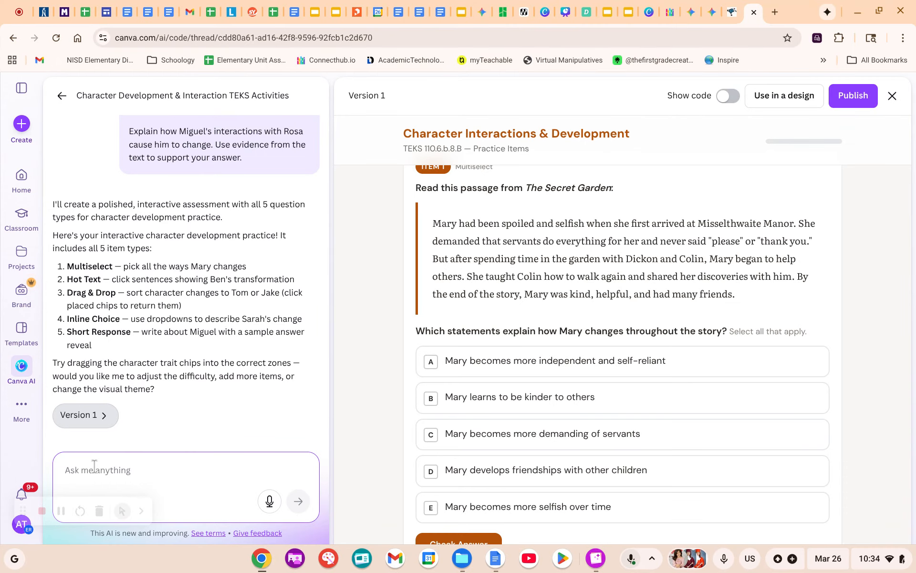
{"action": "type", "text": "Can you make the theme more"}
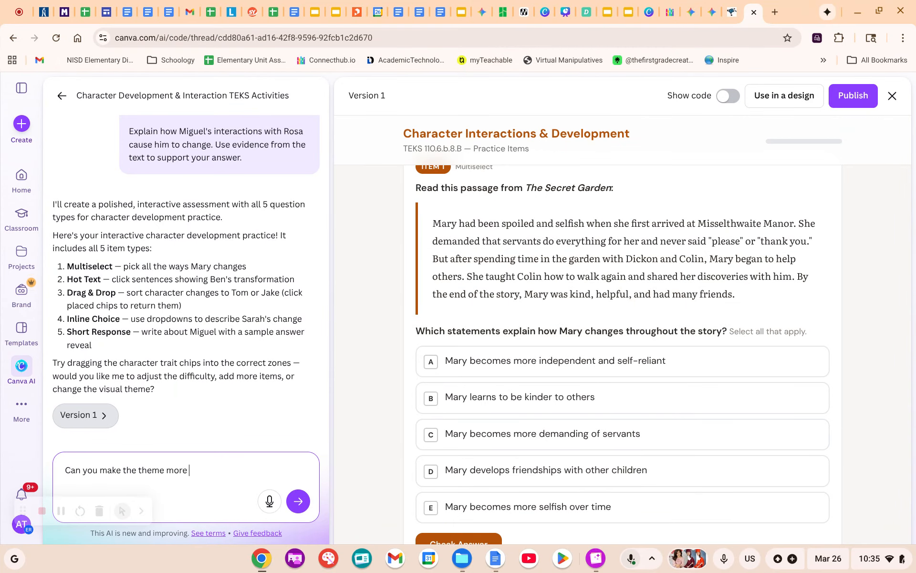
{"action": "type", "text": " colorful and fun looking"}
{"action": "left_click", "coordinate": [304, 505]}
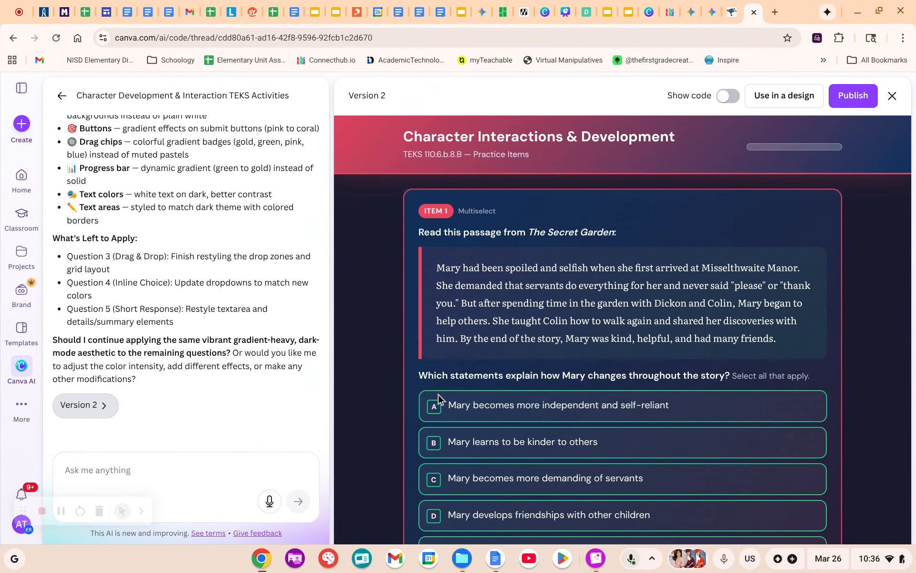
Look through the restyled practice items in the Version 2 preview, examining Item 1's passage and answer choices.
{"action": "scroll", "coordinate": [486, 385], "scroll_direction": "down", "scroll_amount": 10}
{"action": "scroll", "coordinate": [484, 378], "scroll_direction": "down", "scroll_amount": 8}
{"action": "scroll", "coordinate": [484, 377], "scroll_direction": "up", "scroll_amount": 18}
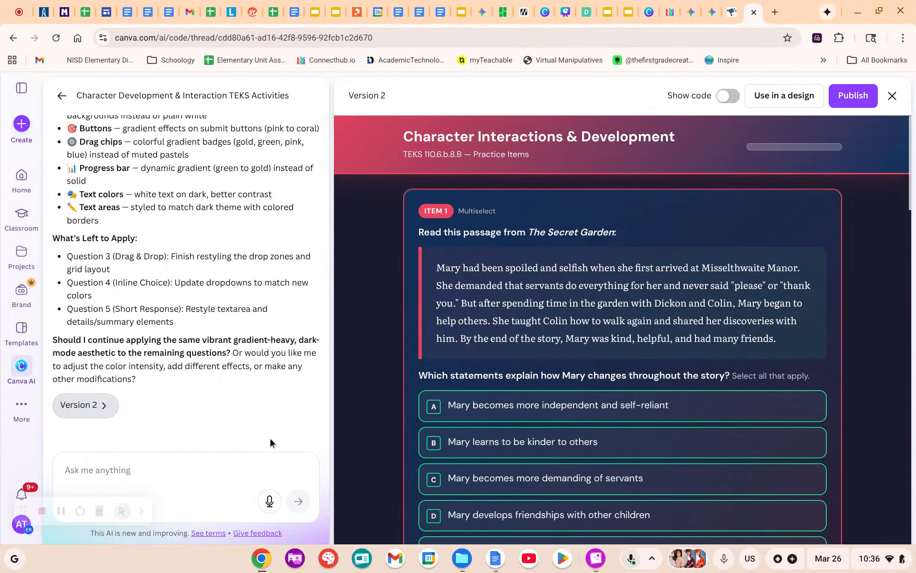
{"action": "left_click", "coordinate": [202, 461]}
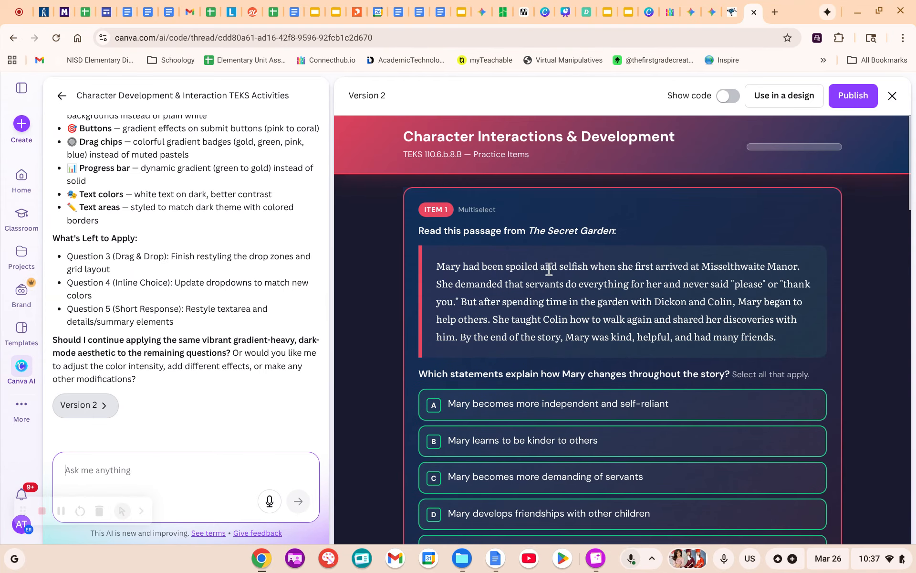
{"action": "scroll", "coordinate": [550, 267], "scroll_direction": "down", "scroll_amount": 3}
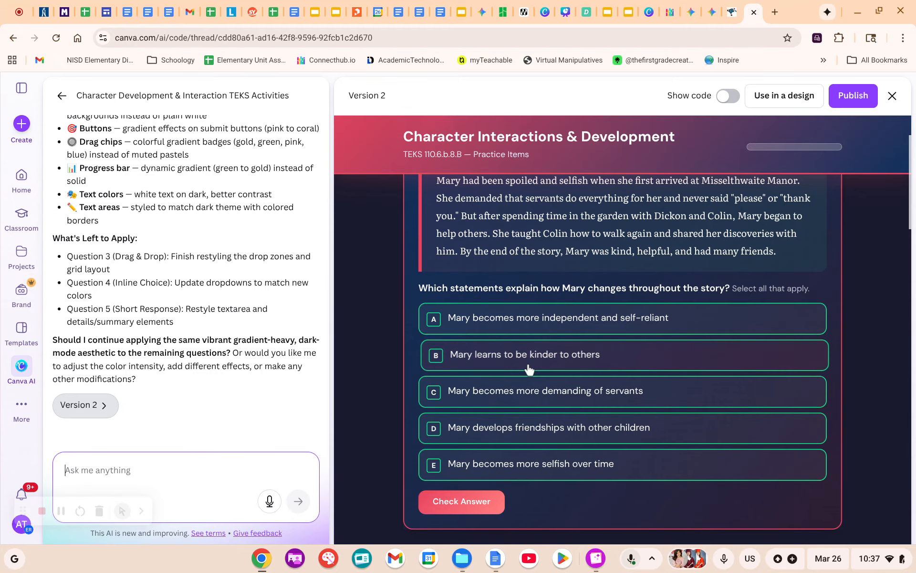
{"action": "scroll", "coordinate": [522, 275], "scroll_direction": "up", "scroll_amount": 3}
{"action": "scroll", "coordinate": [763, 364], "scroll_direction": "down", "scroll_amount": 1}
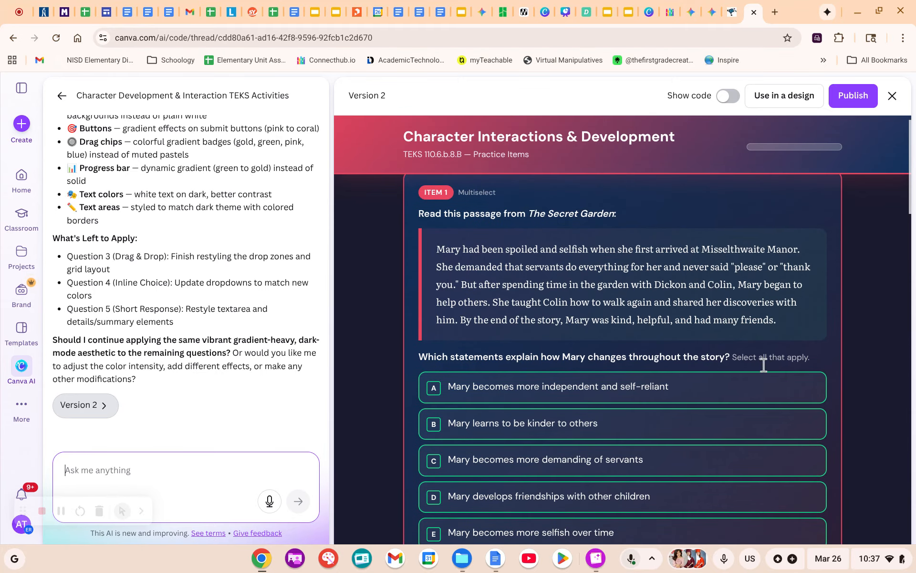
{"action": "scroll", "coordinate": [635, 338], "scroll_direction": "down", "scroll_amount": 1}
{"action": "scroll", "coordinate": [622, 331], "scroll_direction": "down", "scroll_amount": 1}
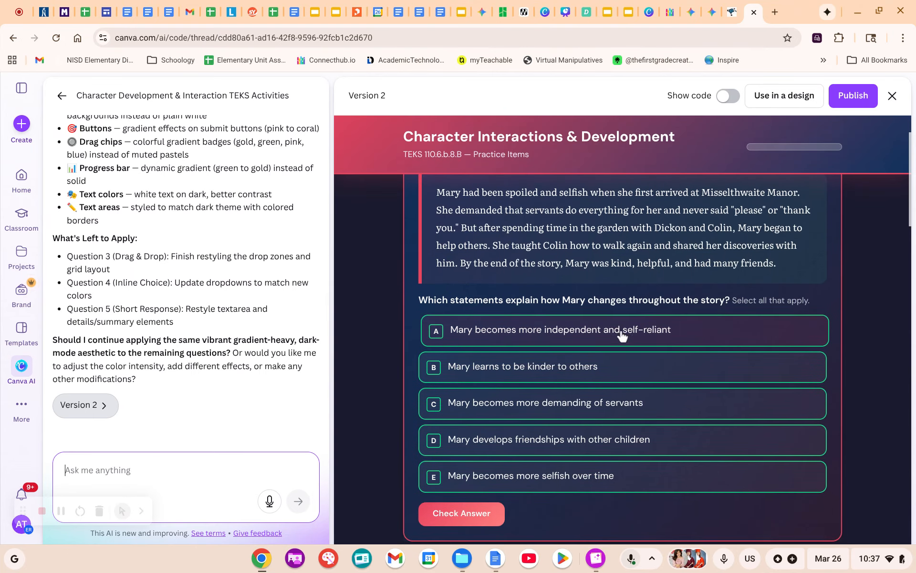
{"action": "scroll", "coordinate": [493, 221], "scroll_direction": "up", "scroll_amount": 2}
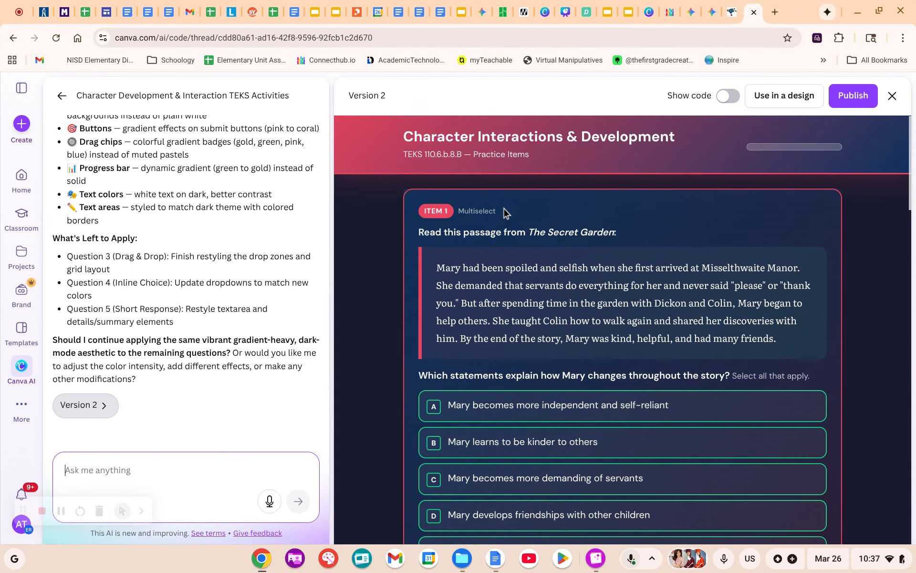
Run the answer check on Item 1 in Version 2 and highlight the feedback text to examine its readability.
{"action": "scroll", "coordinate": [520, 236], "scroll_direction": "down", "scroll_amount": 5}
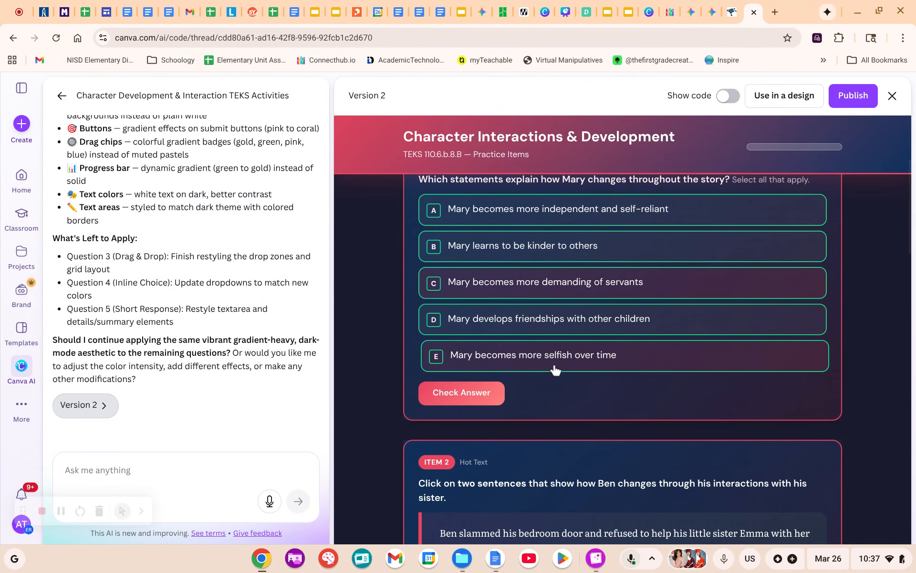
{"action": "left_click", "coordinate": [457, 402]}
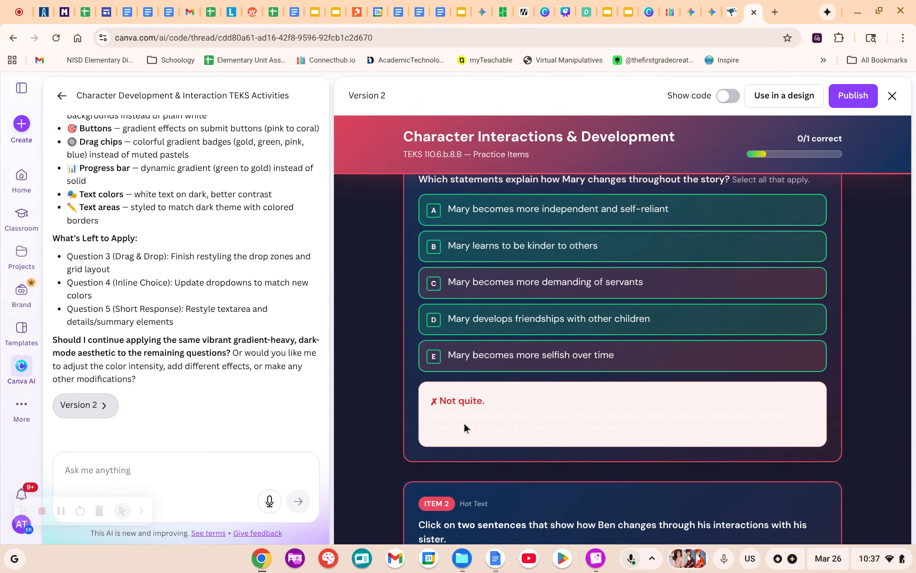
{"action": "left_click_drag", "start_coordinate": [666, 428], "coordinate": [427, 414]}
{"action": "left_click", "coordinate": [661, 425]}
Write the prompt "For the first question, when I get it wrong, it's hard to read the feedback. Can you fix this. Also,".
{"action": "left_click", "coordinate": [191, 467]}
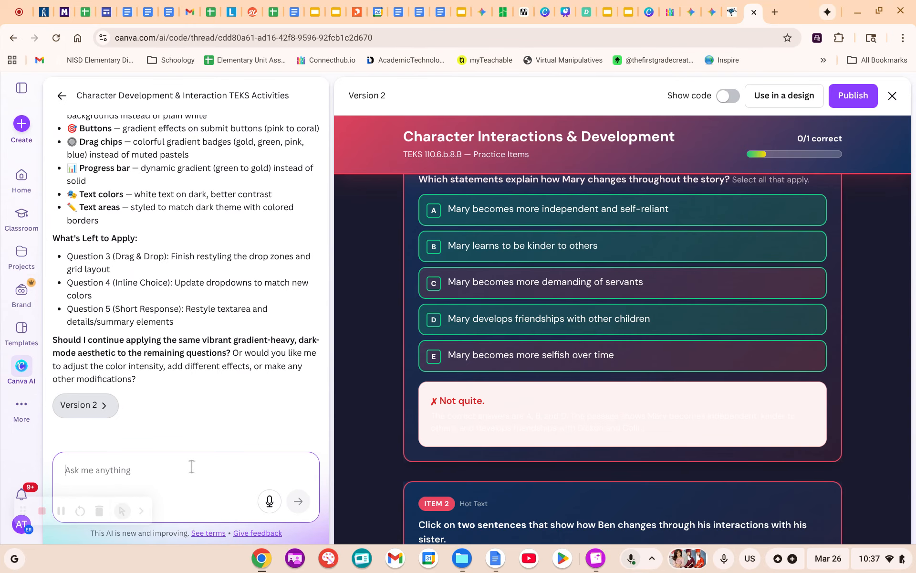
{"action": "type", "text": "For the first questi"}
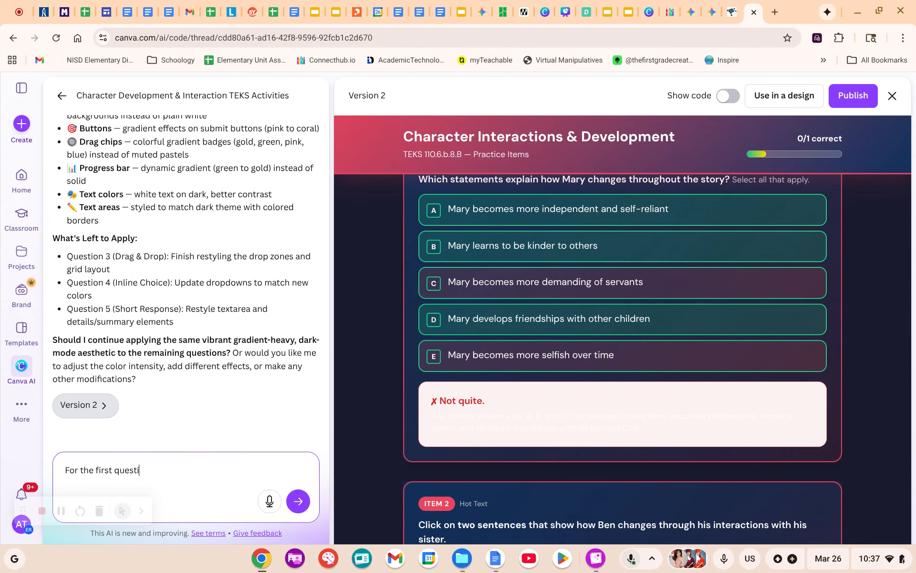
{"action": "type", "text": "on, when I get it wrong, it's hard to reach "}
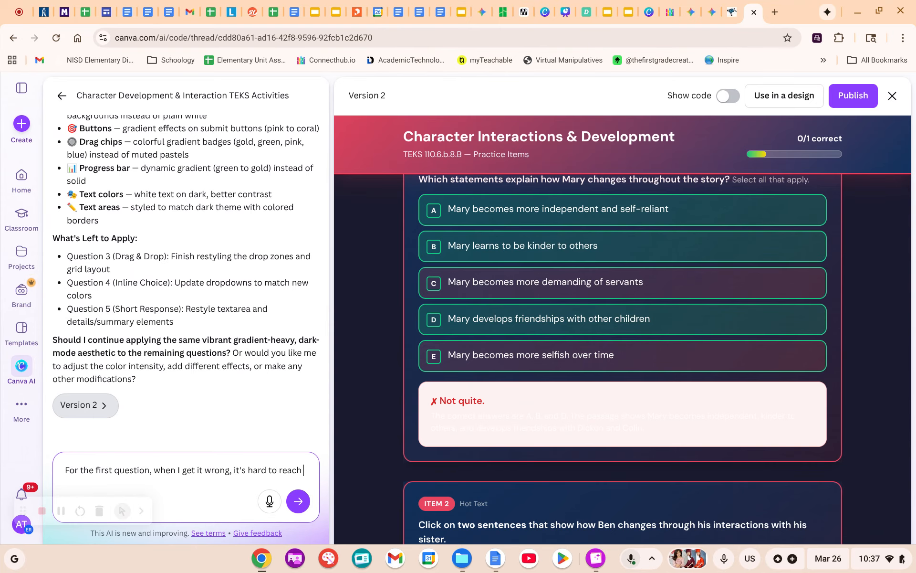
{"action": "type", "text": "the feedbac"}
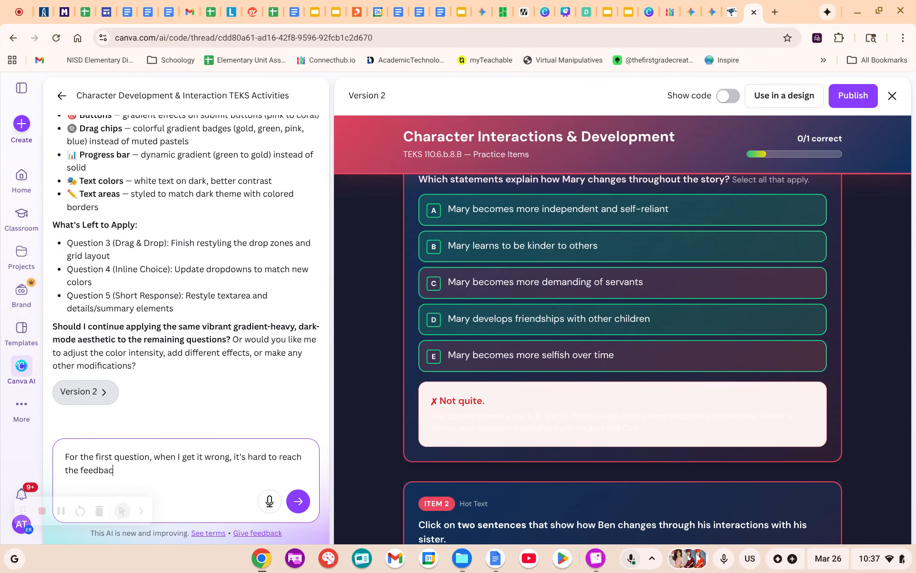
{"action": "left_click", "coordinate": [304, 456]}
{"action": "key", "text": "BackSpace"}
{"action": "key", "text": "BackSpace"}
{"action": "type", "text": "d"}
{"action": "type", "text": "you fix this. Also"}
{"action": "key", "text": "BackSpace"}
{"action": "key", "text": "BackSpace"}
{"action": "key", "text": "BackSpace"}
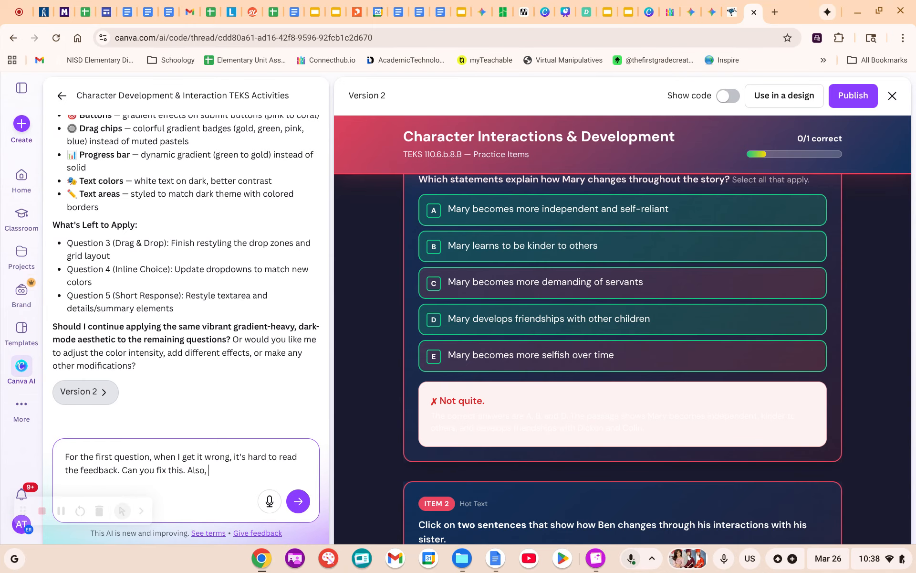
Complete the prompt with "Can you provide feedback without giving the answer" and submit it to Canva AI.
{"action": "type", "text": "Can you"}
{"action": "type", "text": " provide"}
{"action": "type", "text": " deeba"}
{"action": "type", "text": "ck without=="}
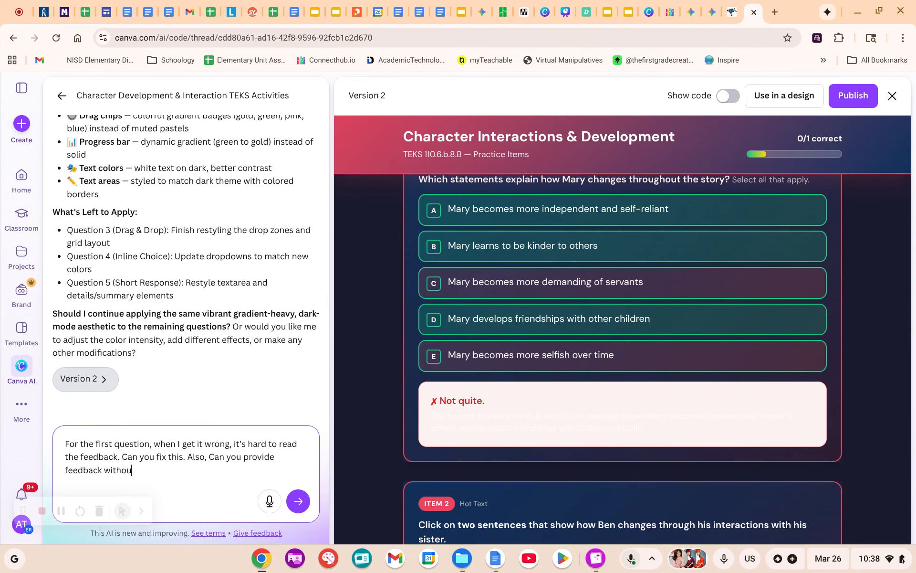
{"action": "key", "text": "BackSpace"}
{"action": "key", "text": "BackSpace"}
{"action": "key", "text": "BackSpace"}
{"action": "type", "text": "t giving the ansewr"}
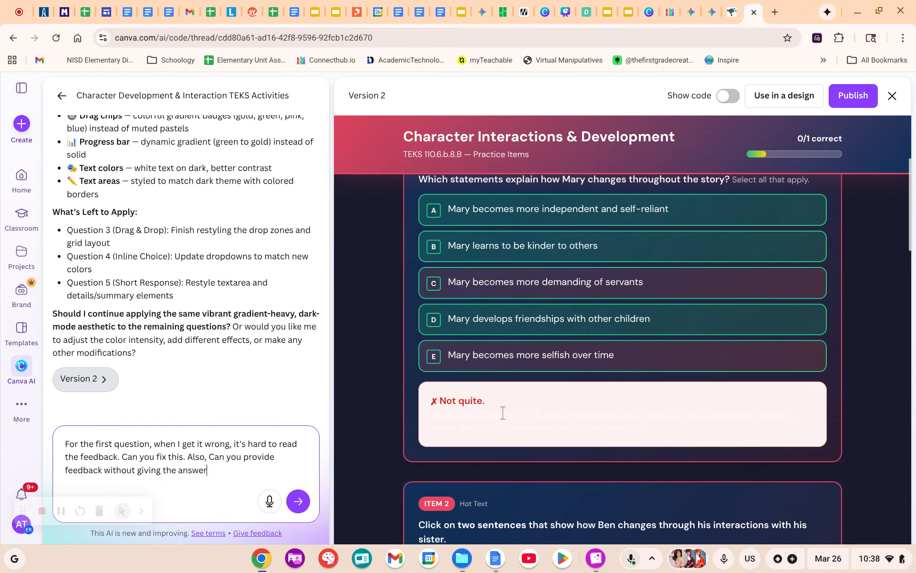
{"action": "left_click", "coordinate": [299, 501]}
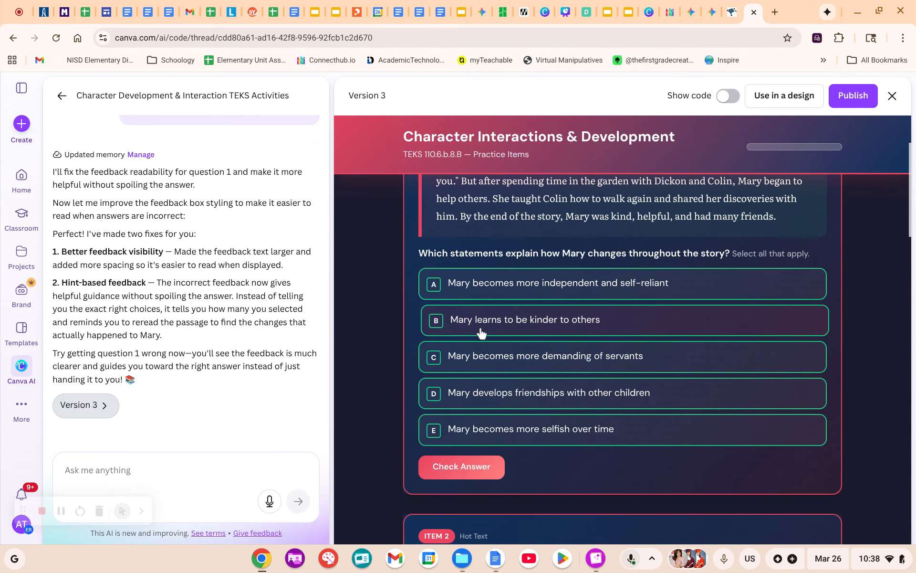
Test Item 1's answer check in Version 3 and send Canva AI the message "The background is white and the words are white".
{"action": "left_click", "coordinate": [446, 474]}
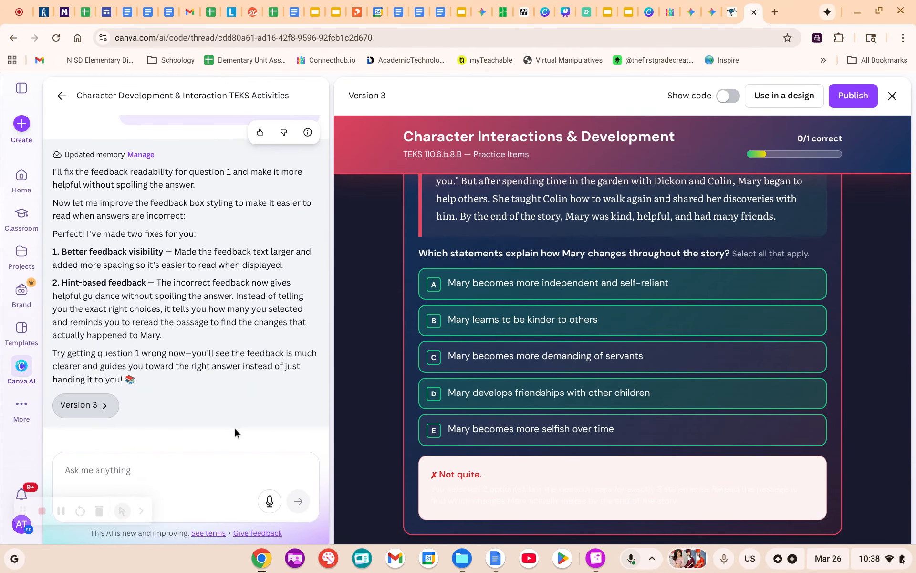
{"action": "left_click", "coordinate": [128, 462]}
{"action": "type", "text": "The "}
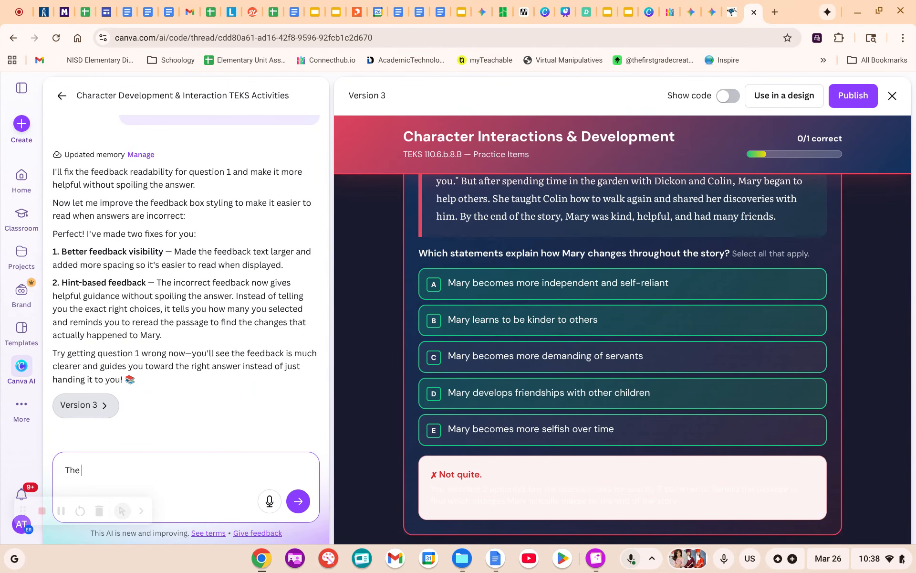
{"action": "type", "text": "background is whi"}
{"action": "type", "text": "te and the"}
{"action": "type", "text": "gs a"}
{"action": "key", "text": "BackSpace"}
{"action": "key", "text": "BackSpace"}
{"action": "key", "text": "BackSpace"}
{"action": "key", "text": "BackSpace"}
{"action": "type", "text": "ds are white"}
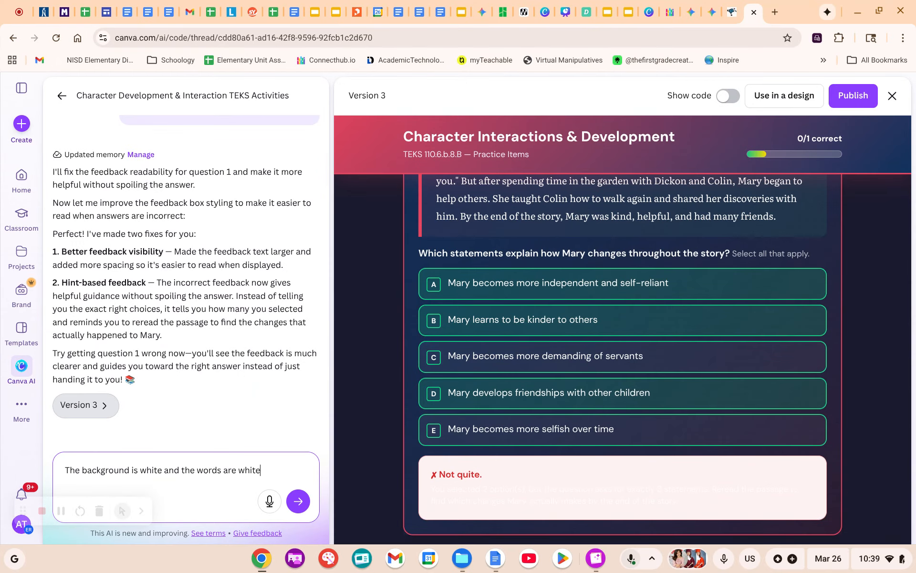
{"action": "key", "text": "Return"}
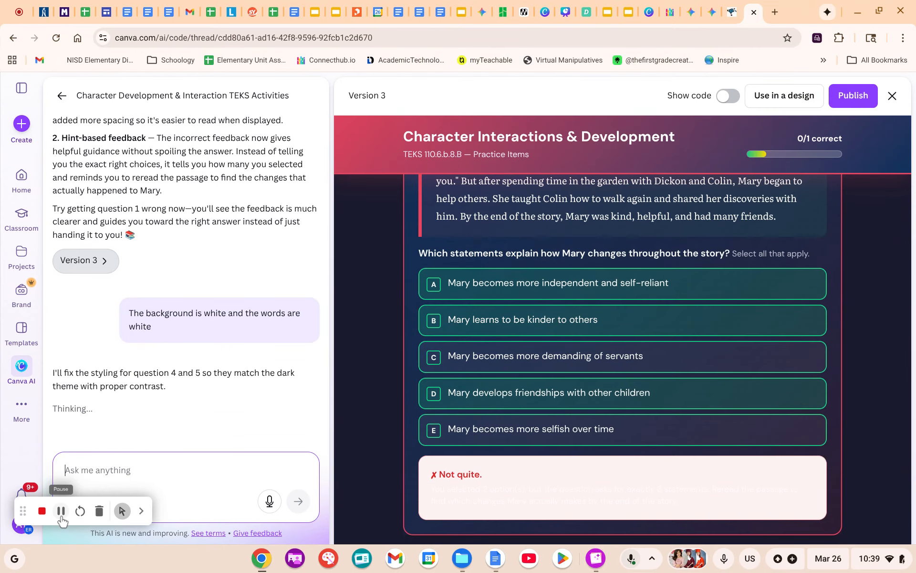
{"action": "left_click", "coordinate": [61, 510]}
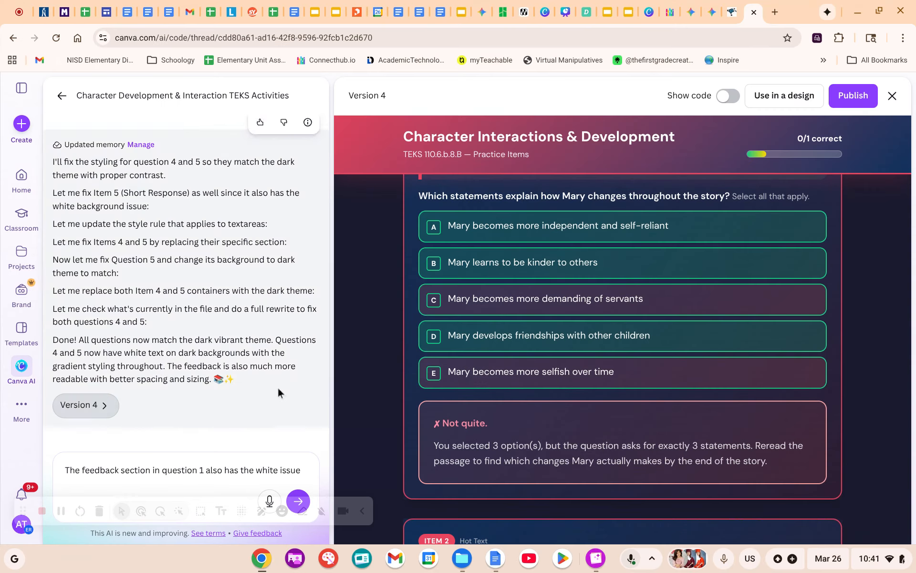
Test Item 2's answer check in Version 4 with the sentences about Ben feeling guilty and Emma's project winning first place.
{"action": "scroll", "coordinate": [511, 268], "scroll_direction": "down", "scroll_amount": 4}
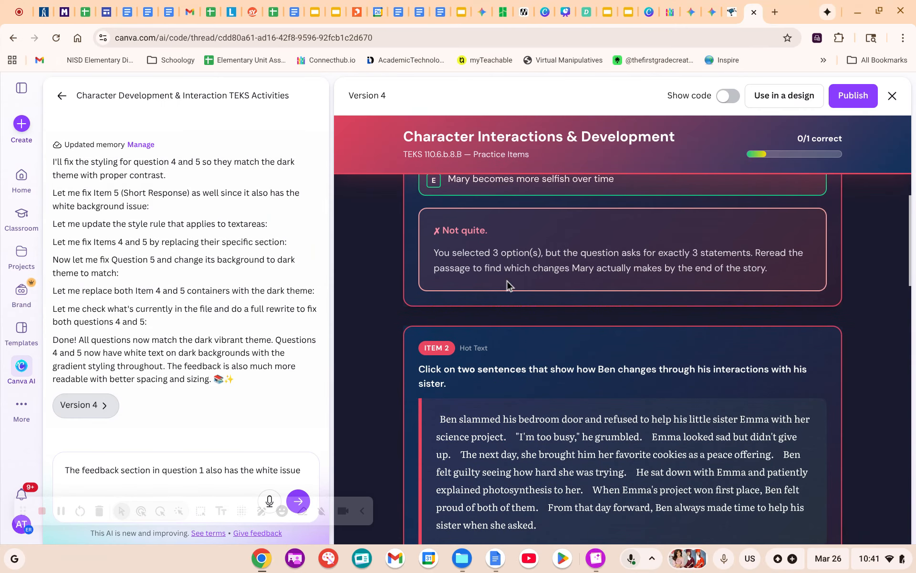
{"action": "scroll", "coordinate": [507, 284], "scroll_direction": "down", "scroll_amount": 3}
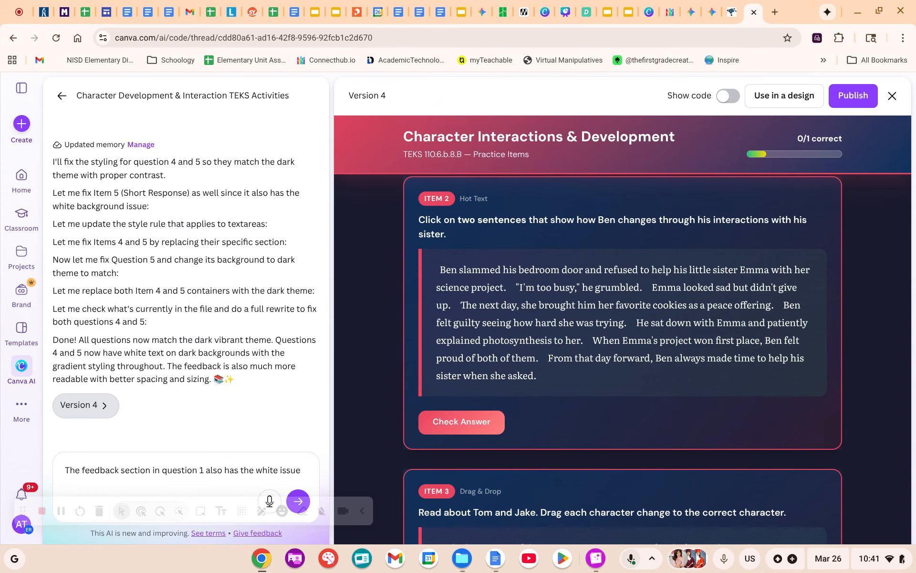
{"action": "left_click", "coordinate": [693, 346]}
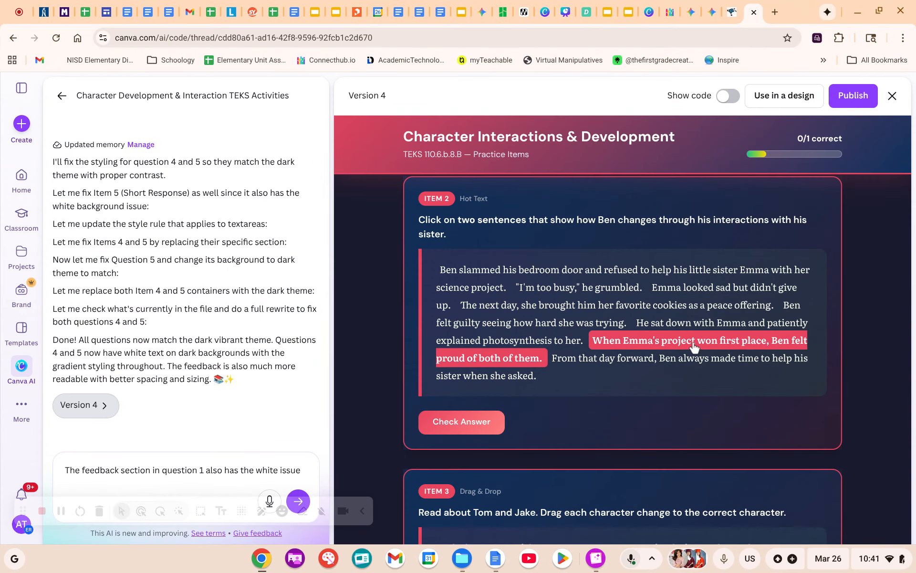
{"action": "left_click", "coordinate": [792, 314]}
{"action": "left_click", "coordinate": [434, 427]}
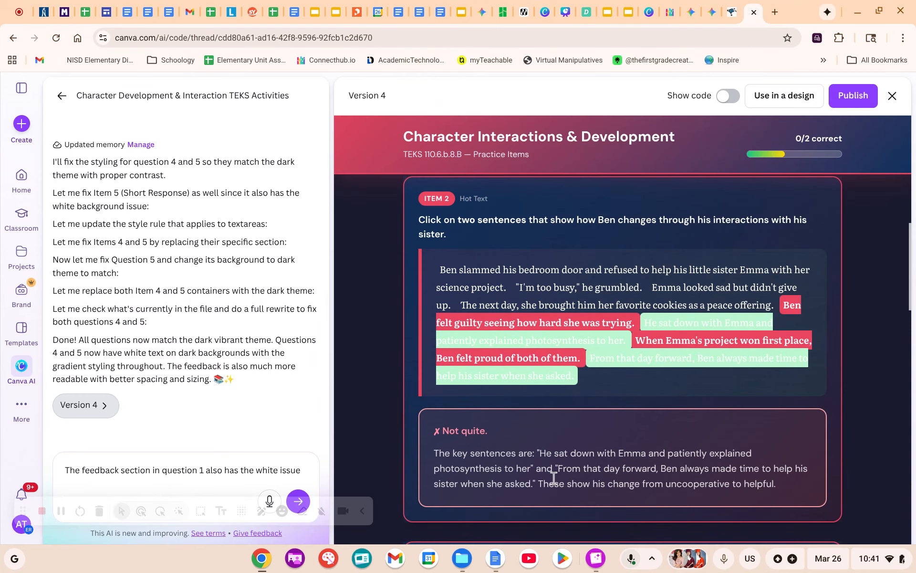
Examine Item 2's feedback and the styling of Items 3 to 5 in Version 4, including Item 4's first answer dropdown.
{"action": "scroll", "coordinate": [553, 477], "scroll_direction": "down", "scroll_amount": 1}
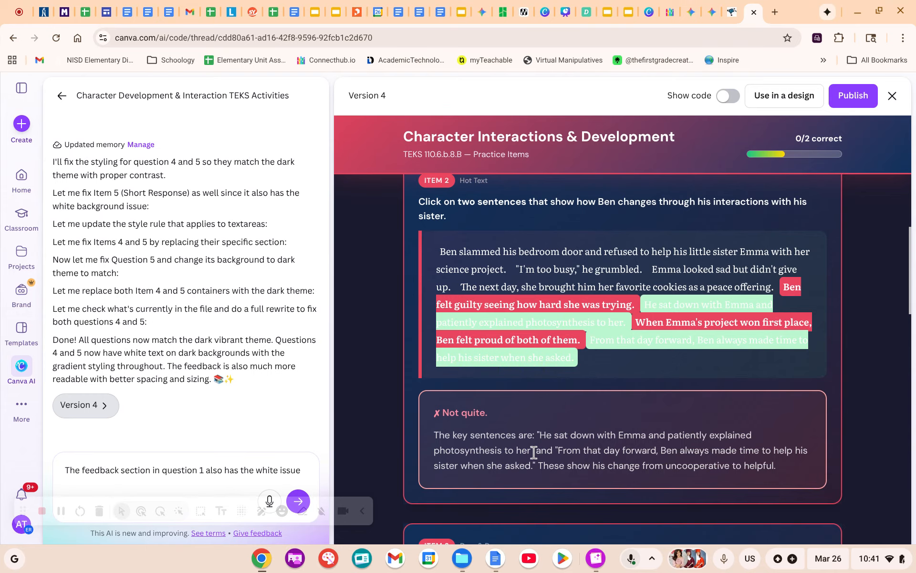
{"action": "scroll", "coordinate": [533, 452], "scroll_direction": "down", "scroll_amount": 5}
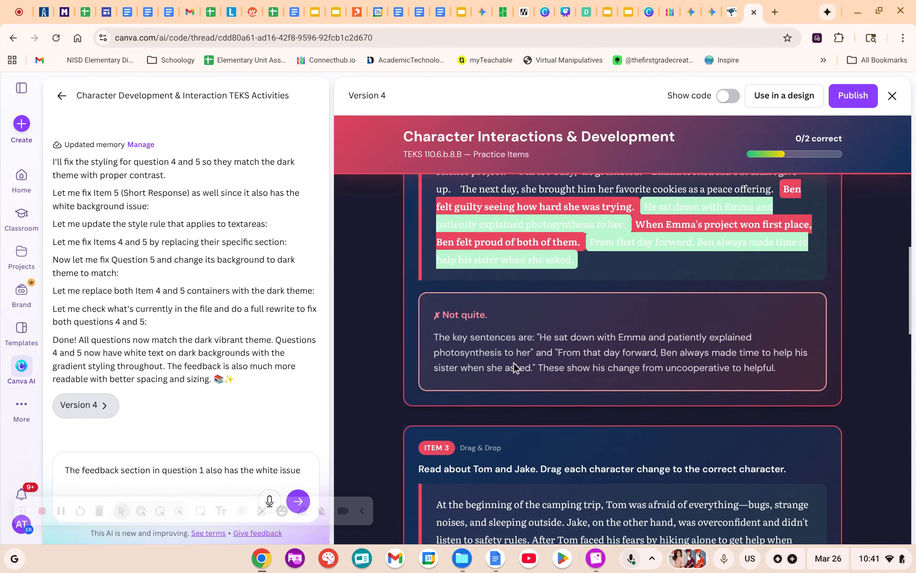
{"action": "scroll", "coordinate": [514, 365], "scroll_direction": "down", "scroll_amount": 12}
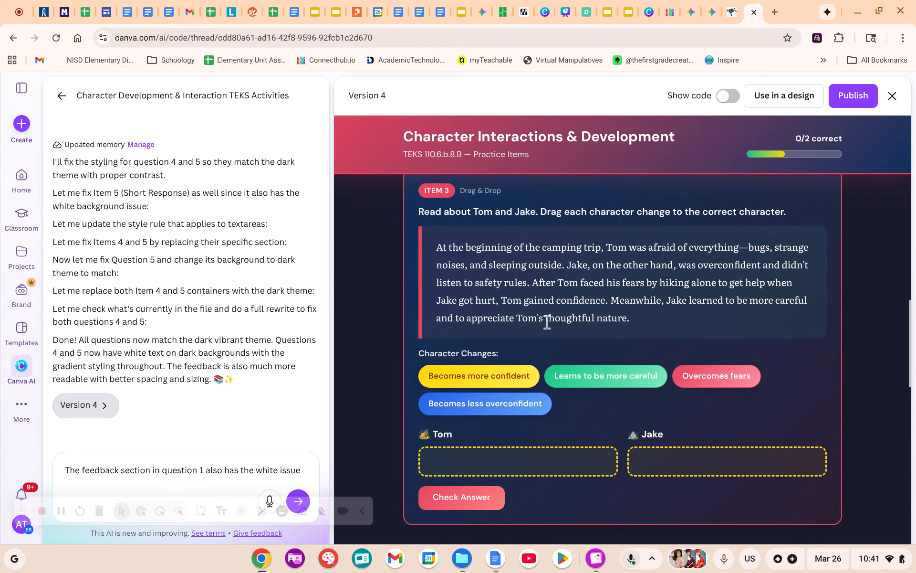
{"action": "scroll", "coordinate": [554, 342], "scroll_direction": "down", "scroll_amount": 7}
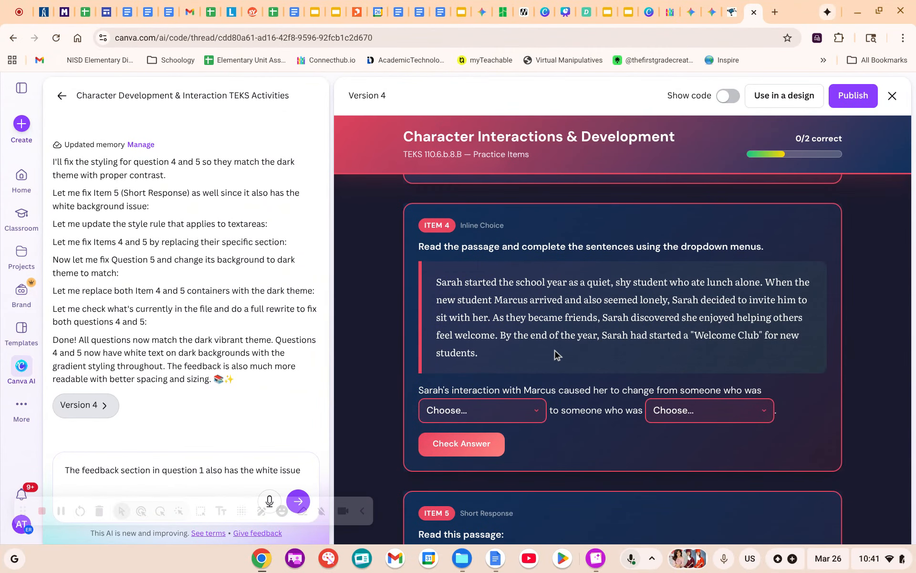
{"action": "left_click", "coordinate": [542, 412]}
{"action": "left_click", "coordinate": [614, 334]}
{"action": "scroll", "coordinate": [611, 341], "scroll_direction": "down", "scroll_amount": 8}
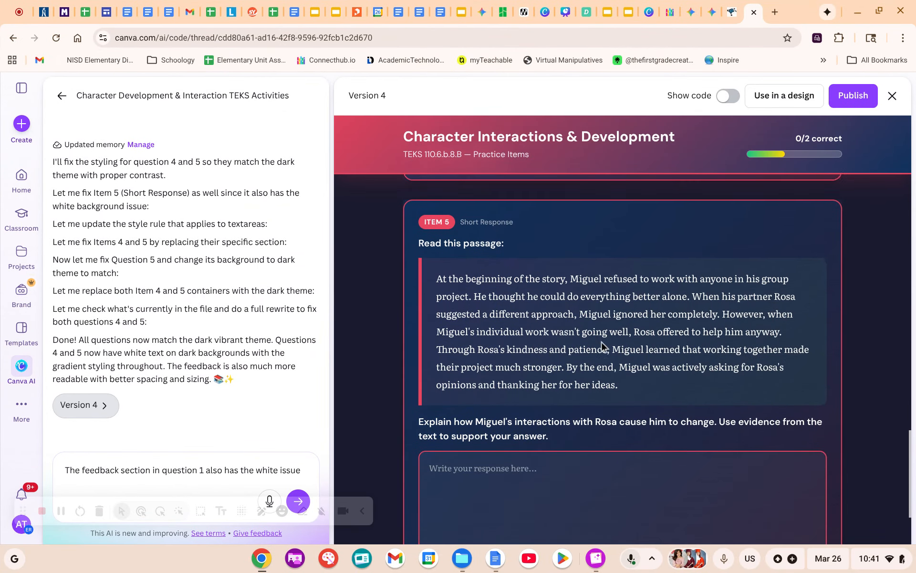
{"action": "scroll", "coordinate": [601, 351], "scroll_direction": "down", "scroll_amount": 1}
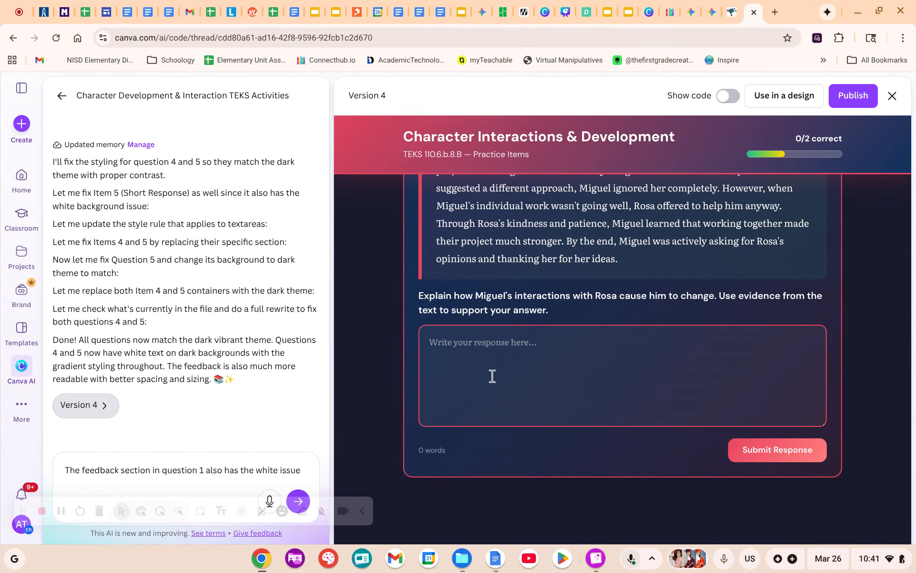
Replace the unsent message with "Can you add student data tracking to this activity" and submit it to Canva AI.
{"action": "left_click_drag", "start_coordinate": [305, 470], "coordinate": [63, 453]}
{"action": "key", "text": "BackSpace"}
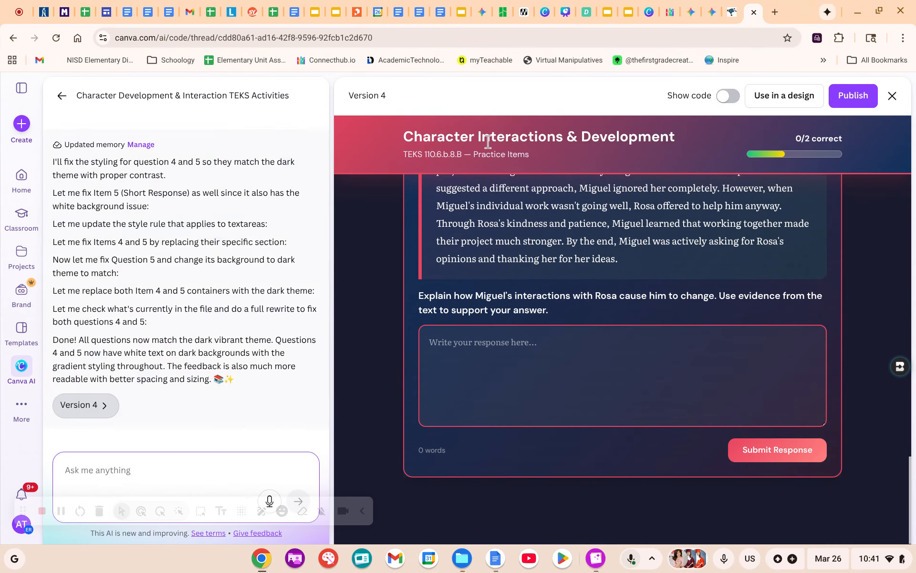
{"action": "scroll", "coordinate": [632, 298], "scroll_direction": "up", "scroll_amount": 1}
{"action": "scroll", "coordinate": [631, 299], "scroll_direction": "up", "scroll_amount": 15}
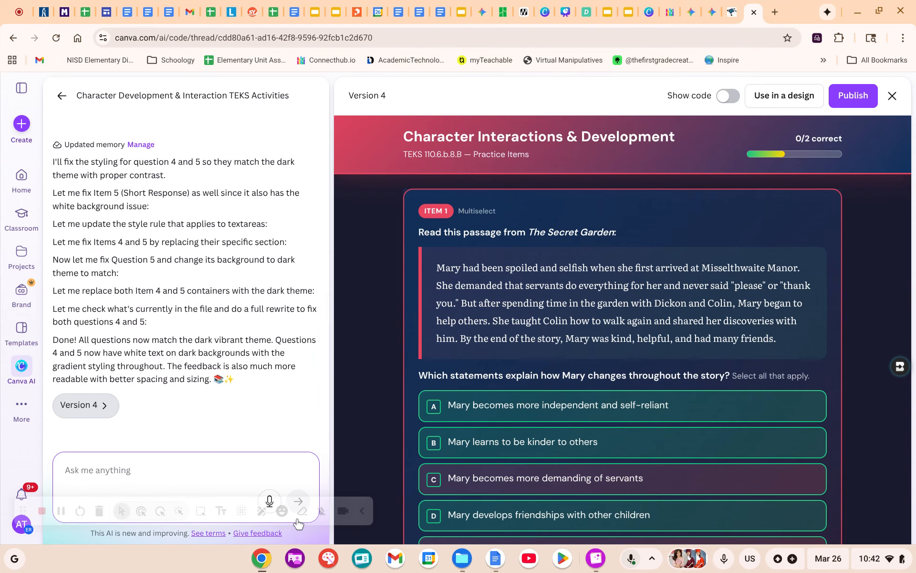
{"action": "left_click", "coordinate": [363, 511]}
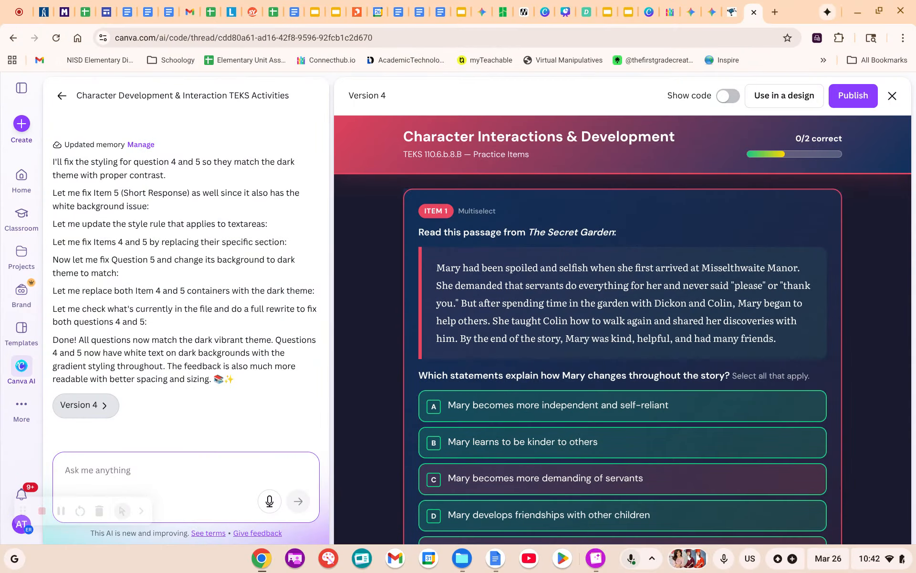
{"action": "type", "text": "Can you ad"}
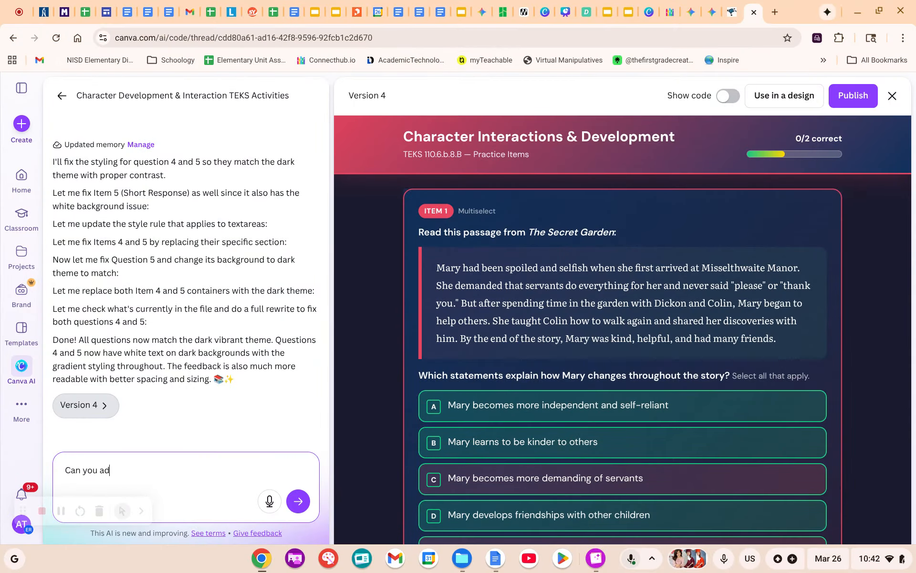
{"action": "type", "text": "d student data tracking to this activity"}
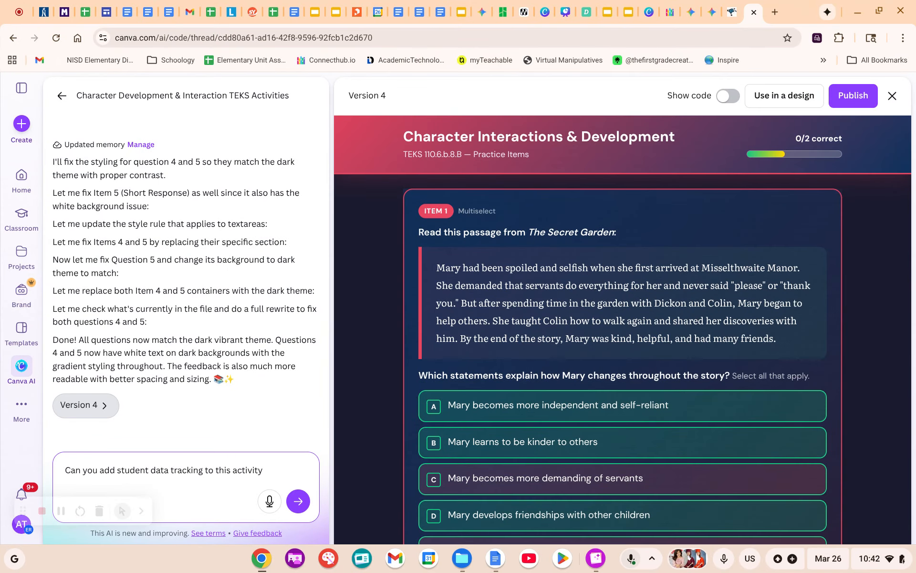
{"action": "left_click", "coordinate": [298, 502]}
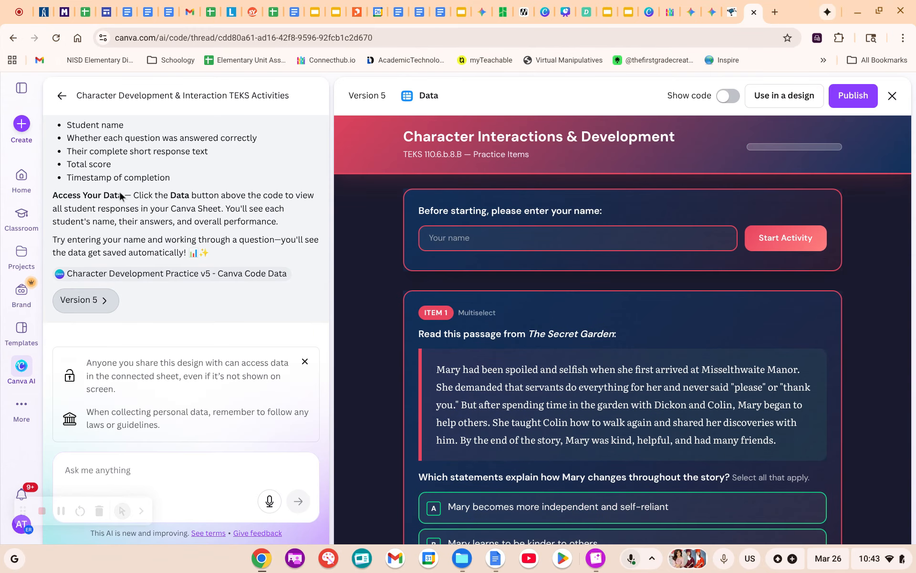
Review the Version 5 data tracking summary and the connected Canva Sheet "Canva Code Data v5", and return to the activity.
{"action": "scroll", "coordinate": [136, 194], "scroll_direction": "up", "scroll_amount": 3}
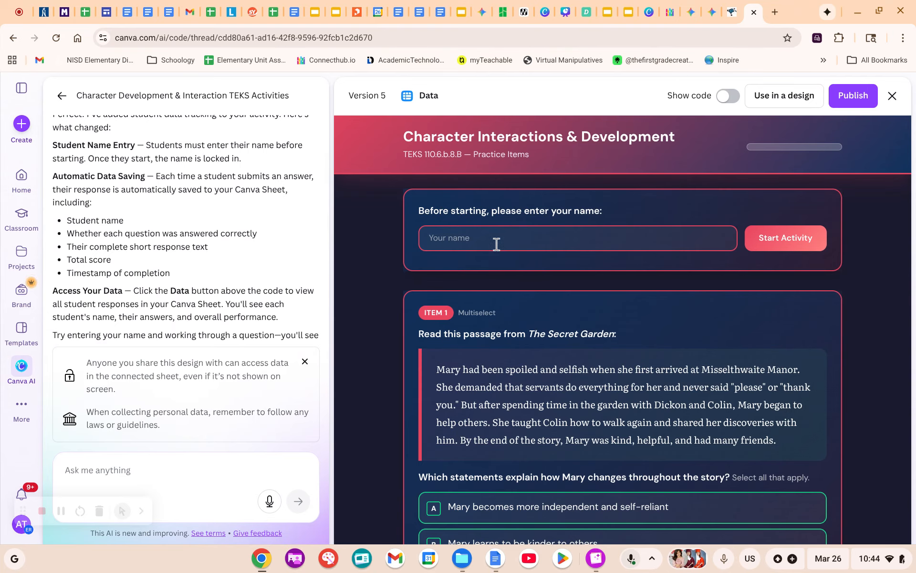
{"action": "left_click", "coordinate": [455, 239]}
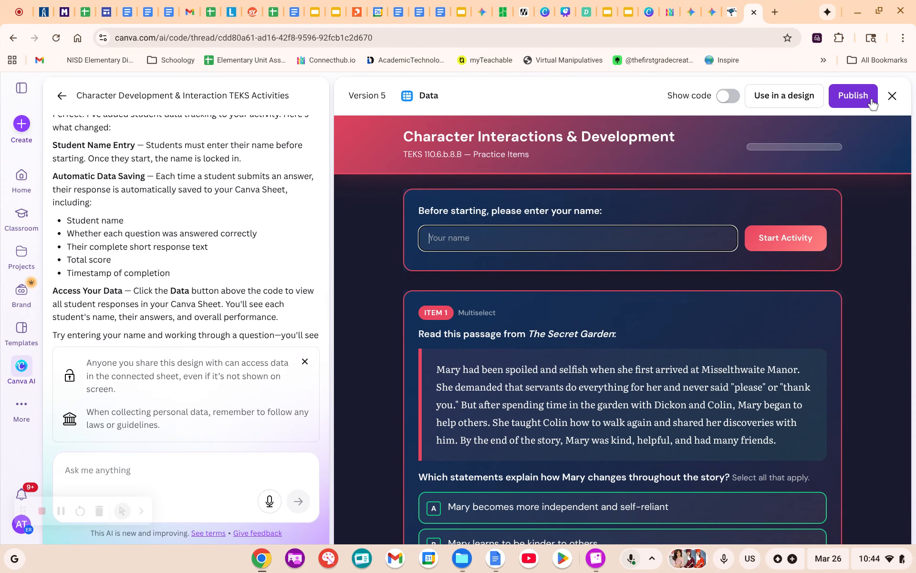
{"action": "left_click", "coordinate": [414, 100]}
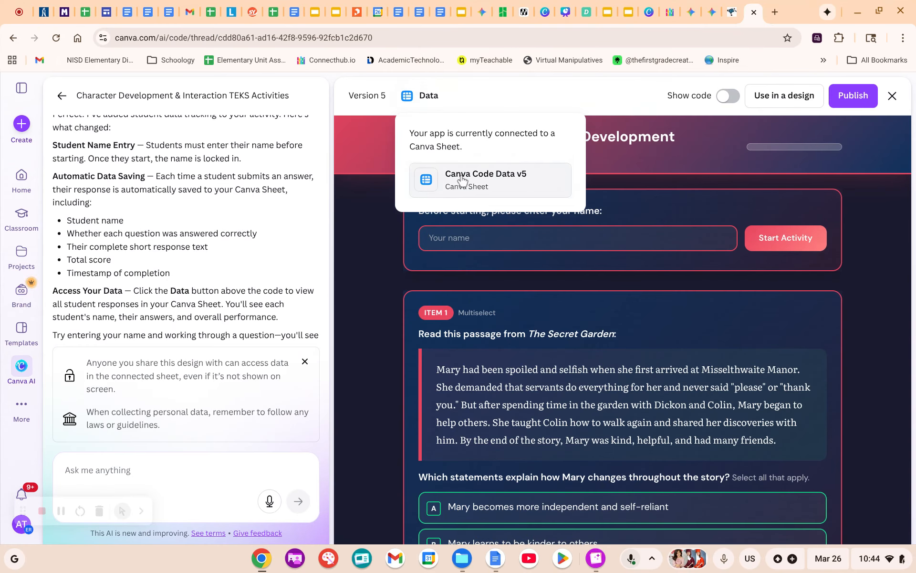
{"action": "left_click", "coordinate": [482, 180]}
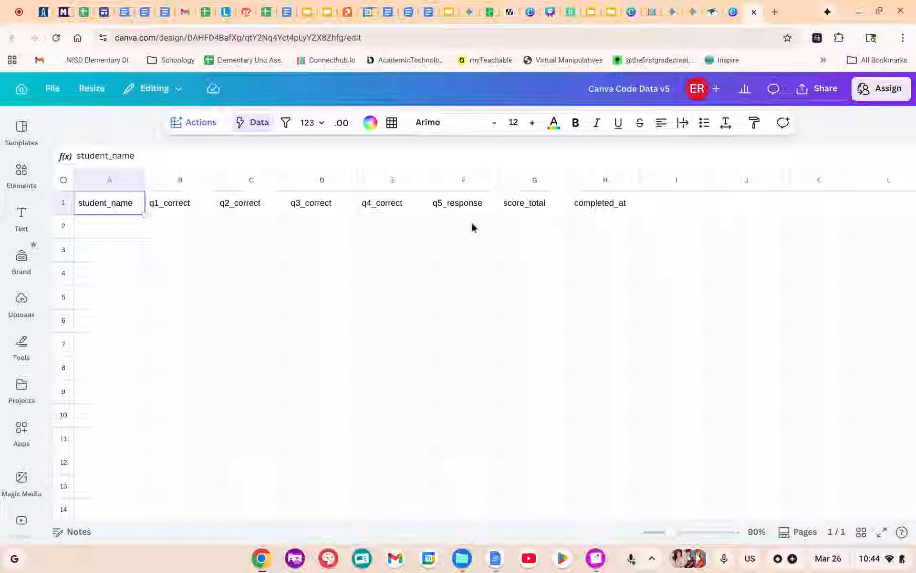
{"action": "left_click", "coordinate": [734, 9]}
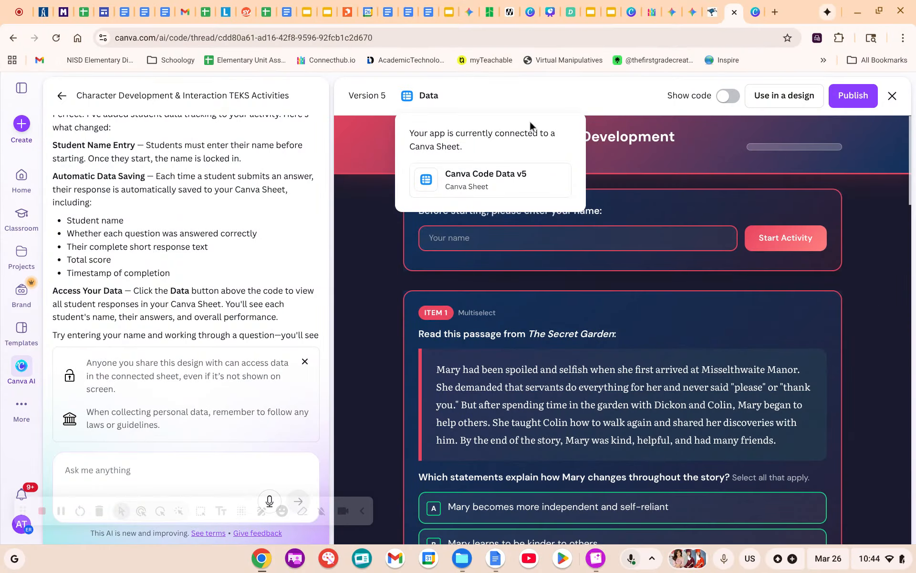
{"action": "left_click", "coordinate": [516, 98]}
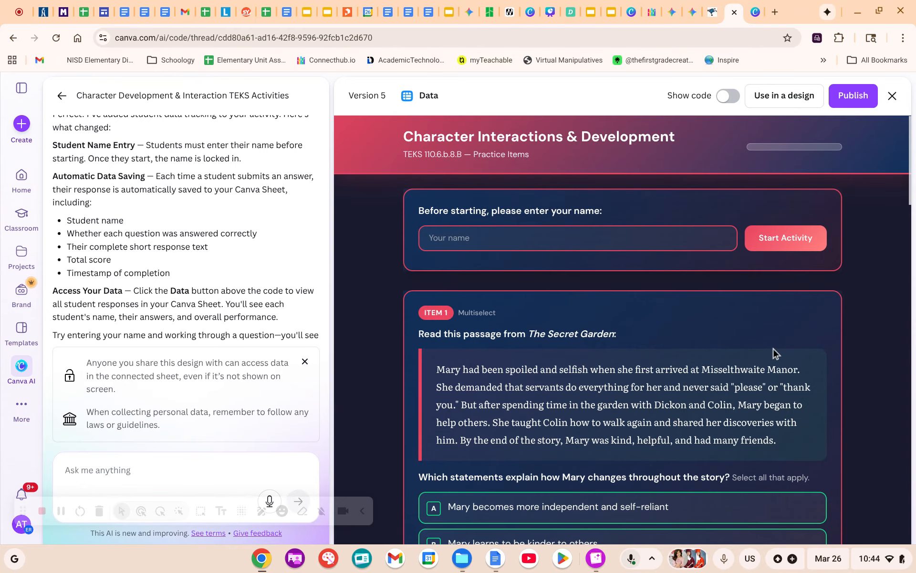
Publish the activity as a website with the subpath "characterinteractions" at coach2page.my.canva.site.
{"action": "left_click", "coordinate": [855, 97]}
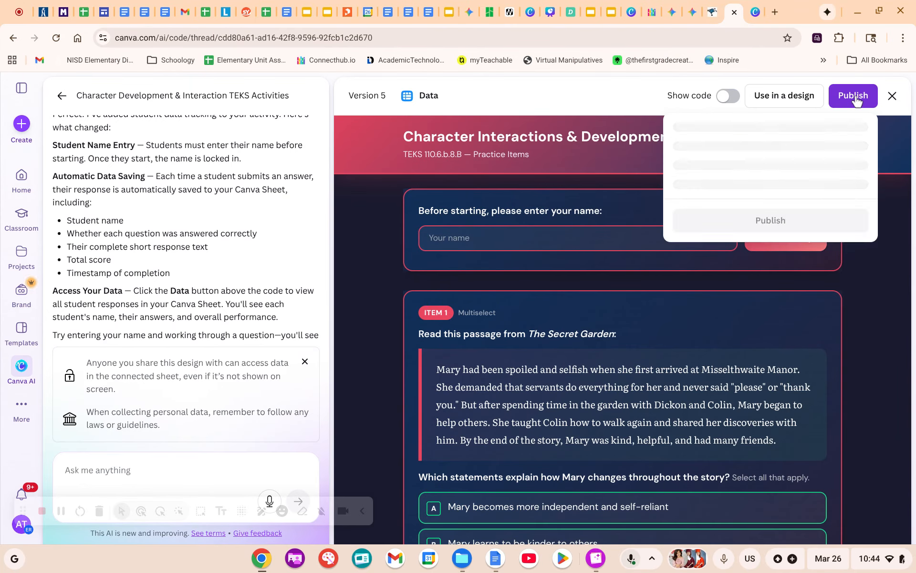
{"action": "left_click_drag", "start_coordinate": [811, 198], "coordinate": [721, 209]}
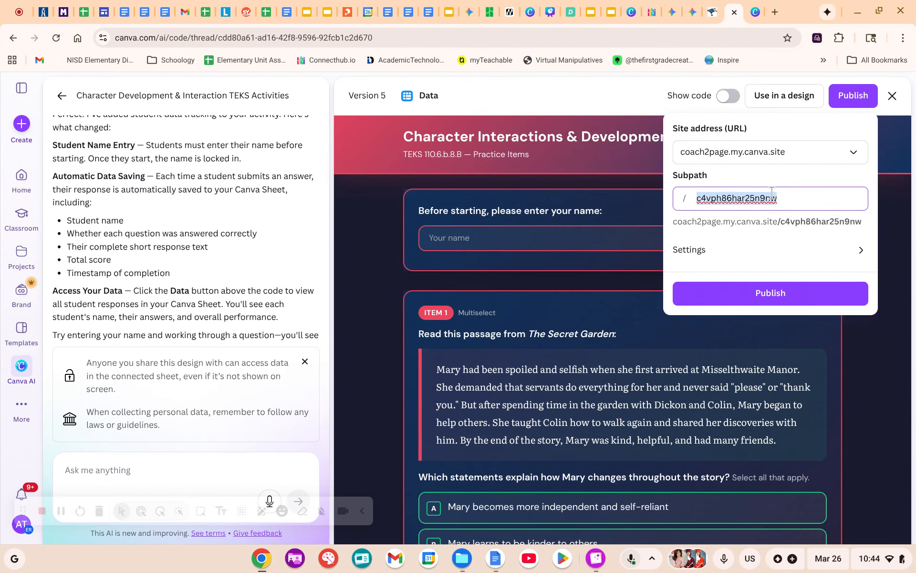
{"action": "key", "text": "BackSpace"}
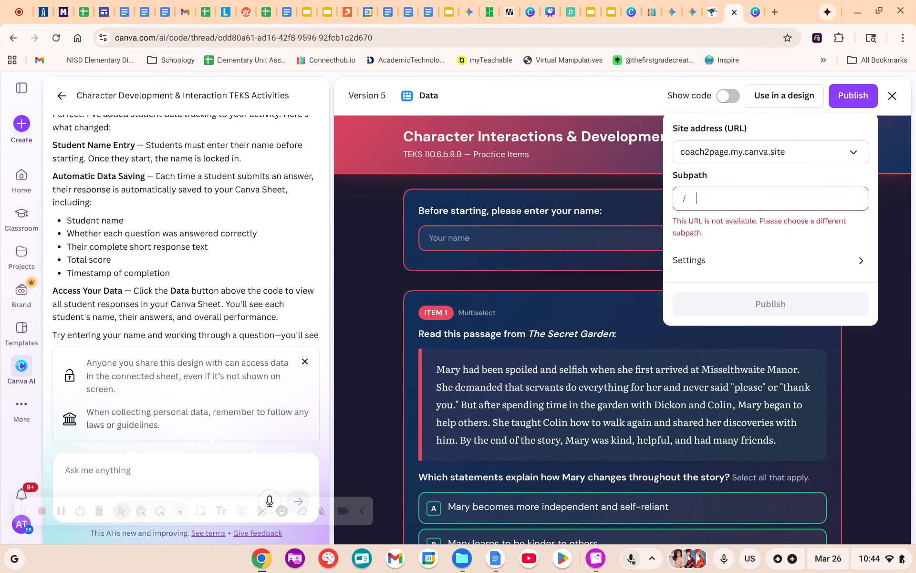
{"action": "type", "text": "chara"}
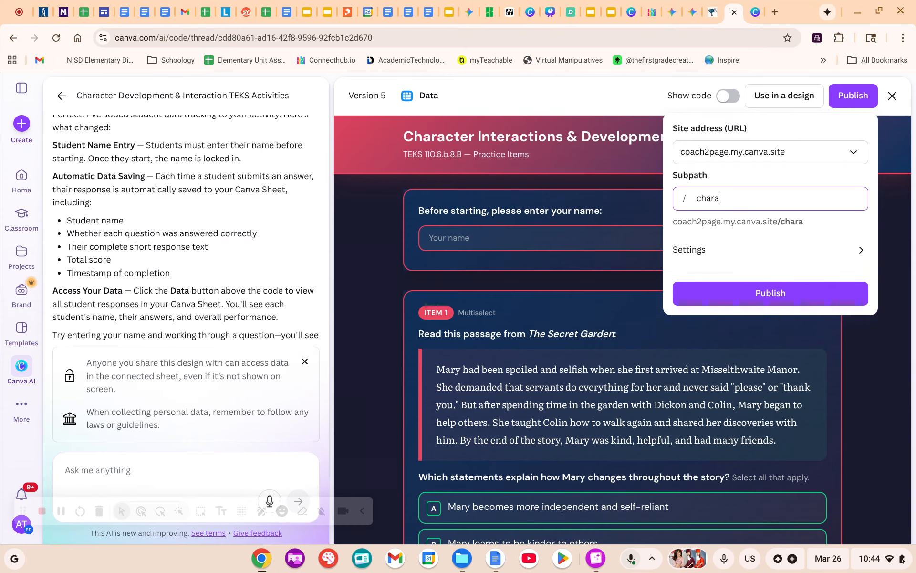
{"action": "type", "text": "cterinteractions"}
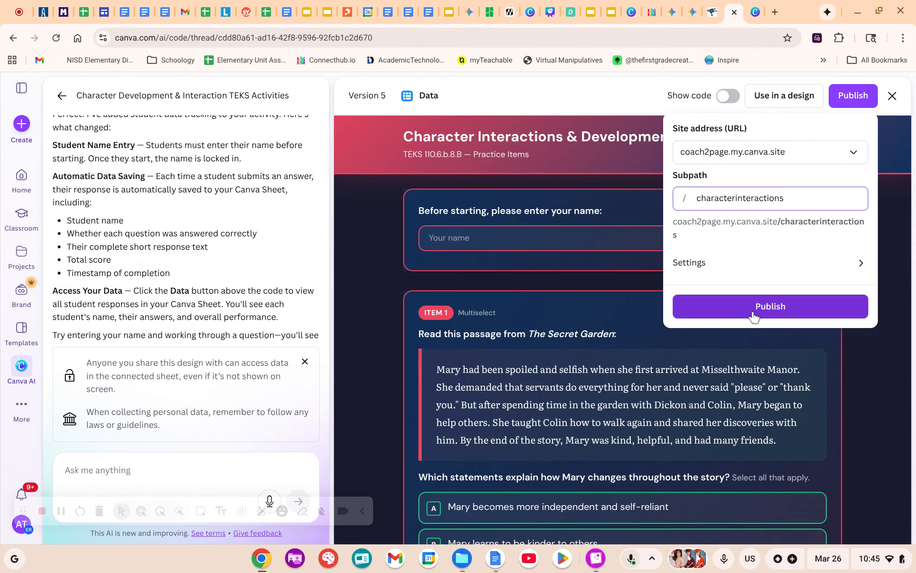
{"action": "left_click", "coordinate": [767, 310]}
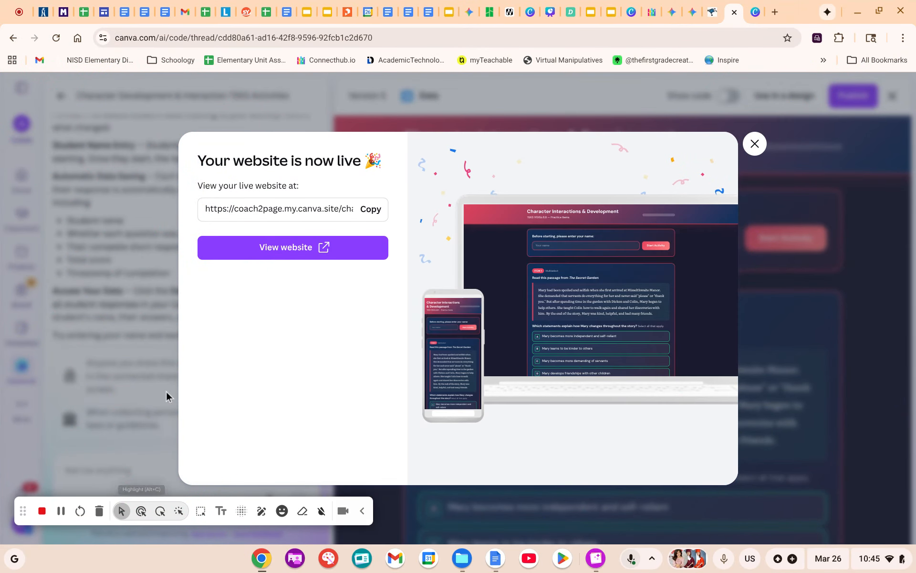
Copy the live website's address and open it in a new browser tab.
{"action": "left_click", "coordinate": [373, 212]}
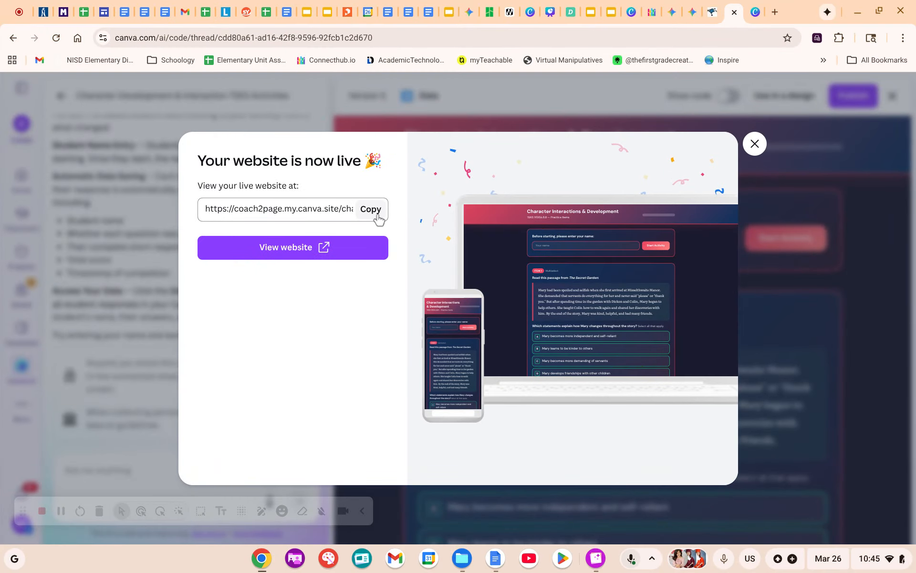
{"action": "left_click", "coordinate": [377, 214]}
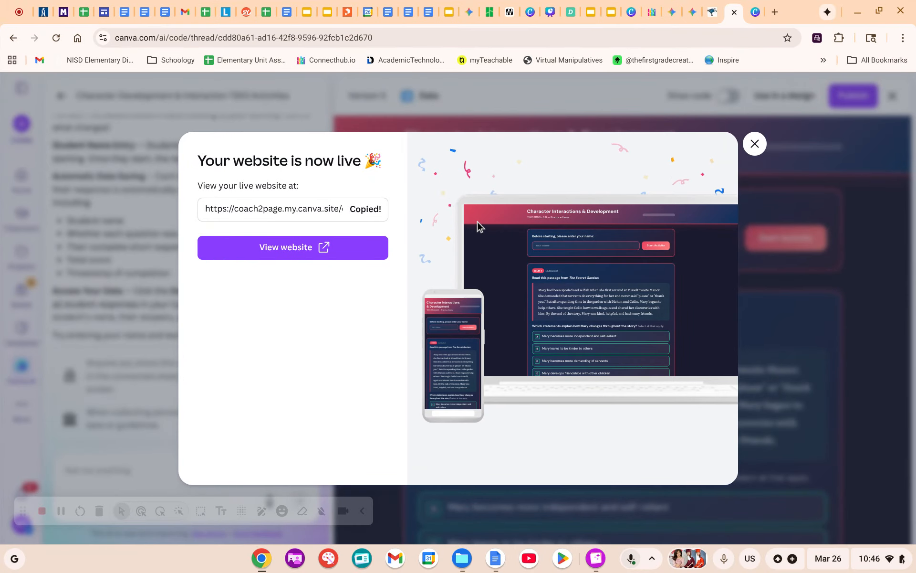
{"action": "left_click", "coordinate": [776, 18]}
{"action": "left_click", "coordinate": [666, 36]}
{"action": "key", "text": "ctrl+v"}
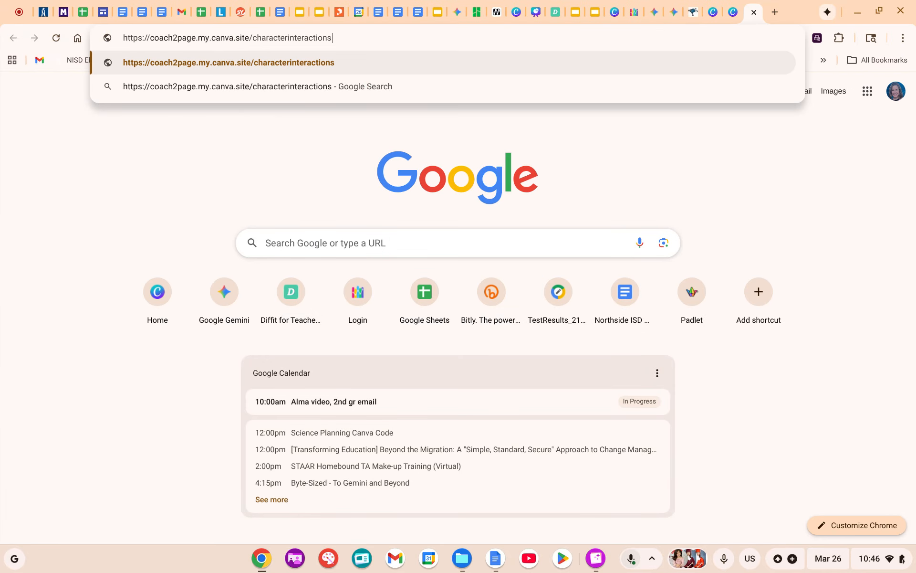
{"action": "key", "text": "Return"}
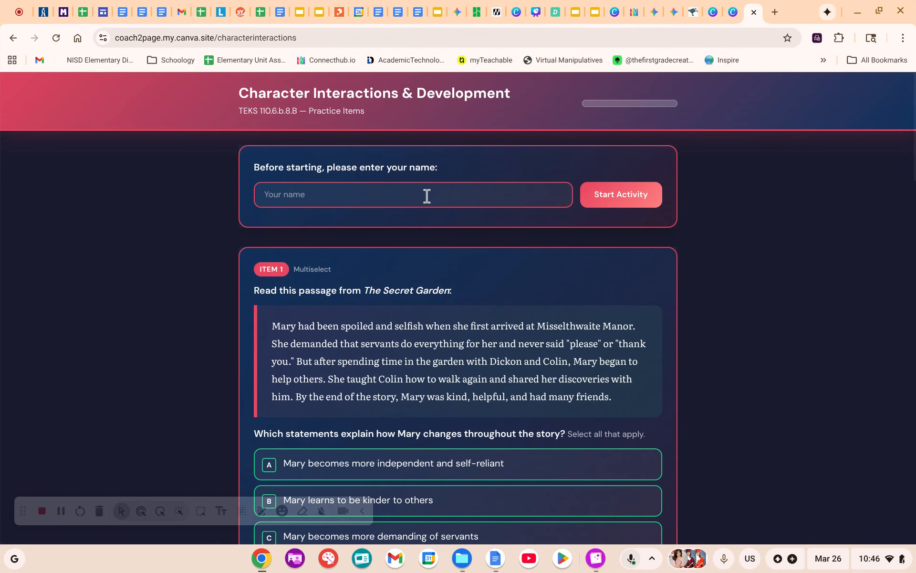
Enter the student's name on the published site and start the activity at Item 1.
{"action": "left_click", "coordinate": [428, 196]}
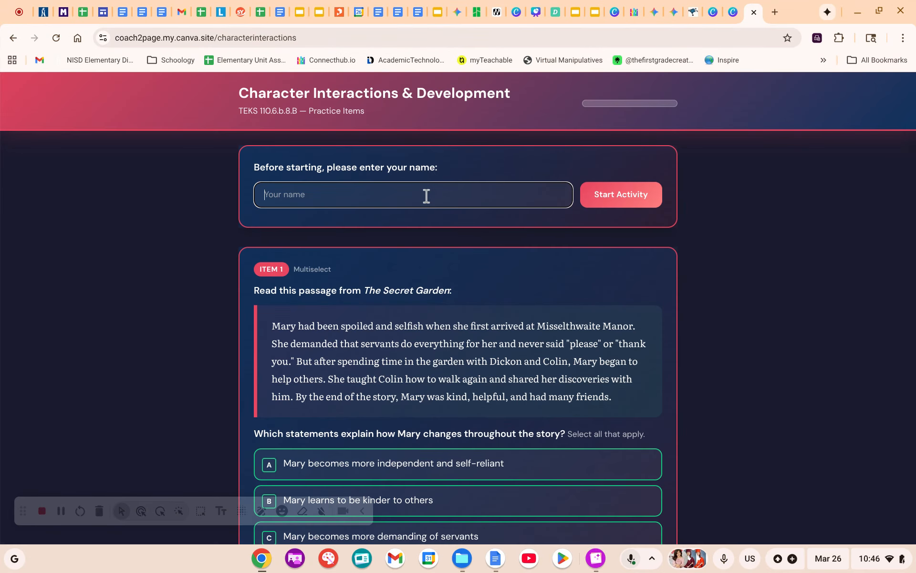
{"action": "type", "text": "Elizabeth"}
{"action": "left_click", "coordinate": [618, 201]}
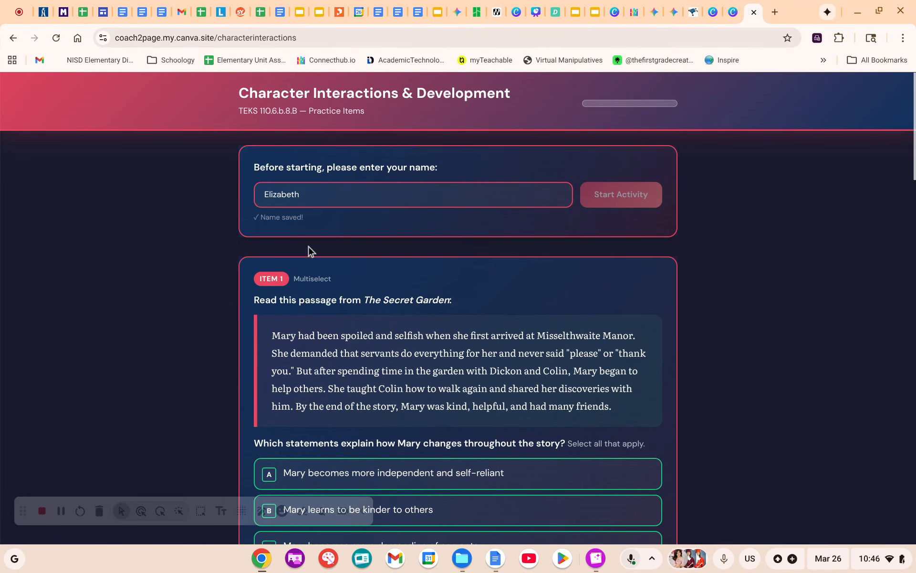
{"action": "scroll", "coordinate": [328, 248], "scroll_direction": "down", "scroll_amount": 5}
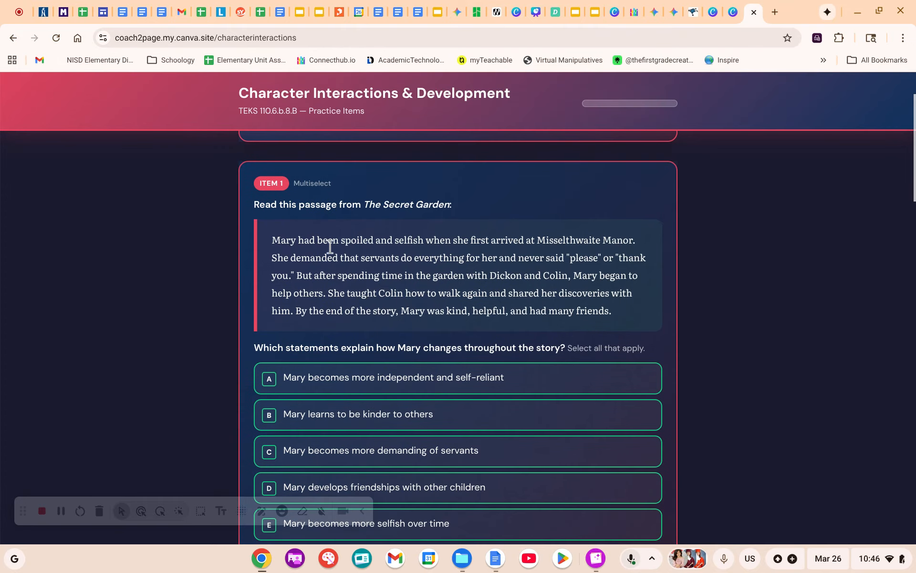
Look over the published activity's items through Item 5, and refresh the Canva Code source data in the "Canva Code Data v5" sheet.
{"action": "scroll", "coordinate": [358, 313], "scroll_direction": "down", "scroll_amount": 15}
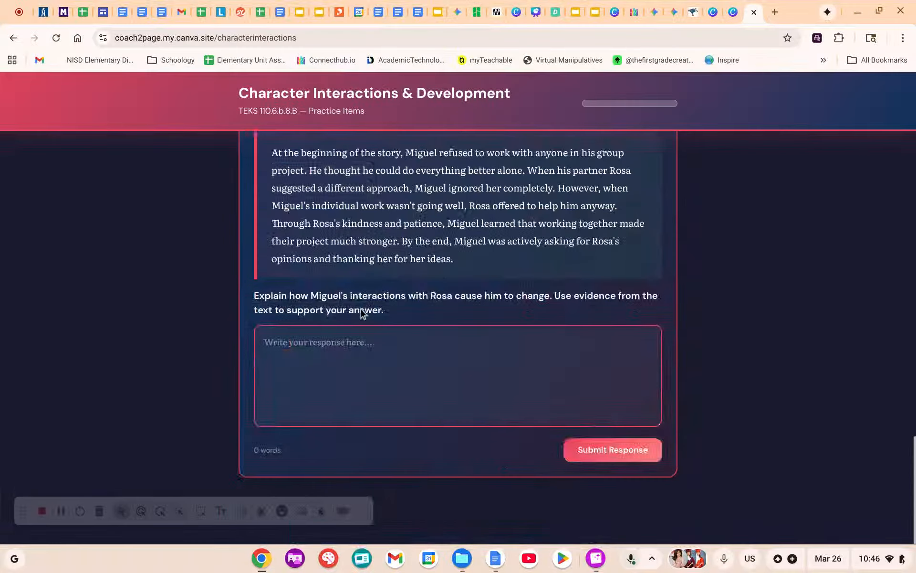
{"action": "scroll", "coordinate": [554, 293], "scroll_direction": "up", "scroll_amount": 20}
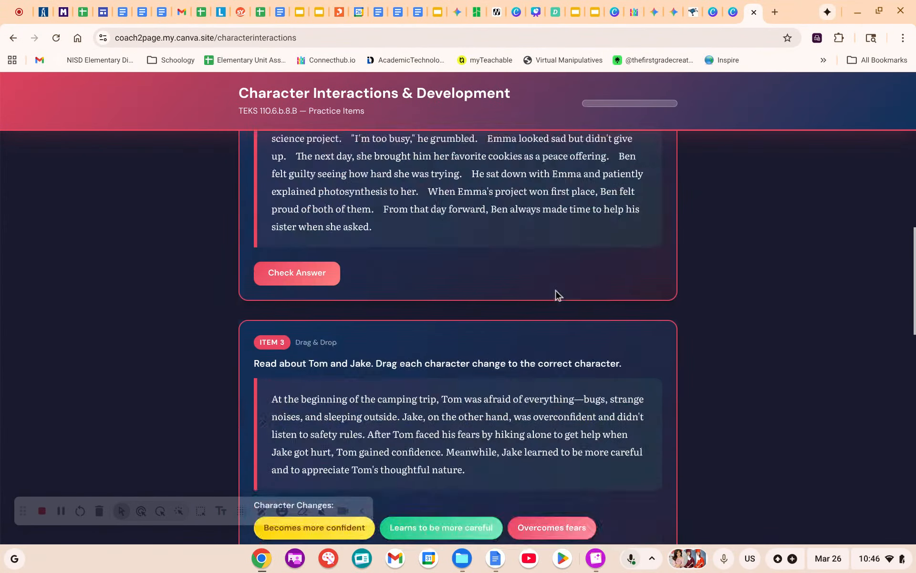
{"action": "left_click", "coordinate": [734, 13]}
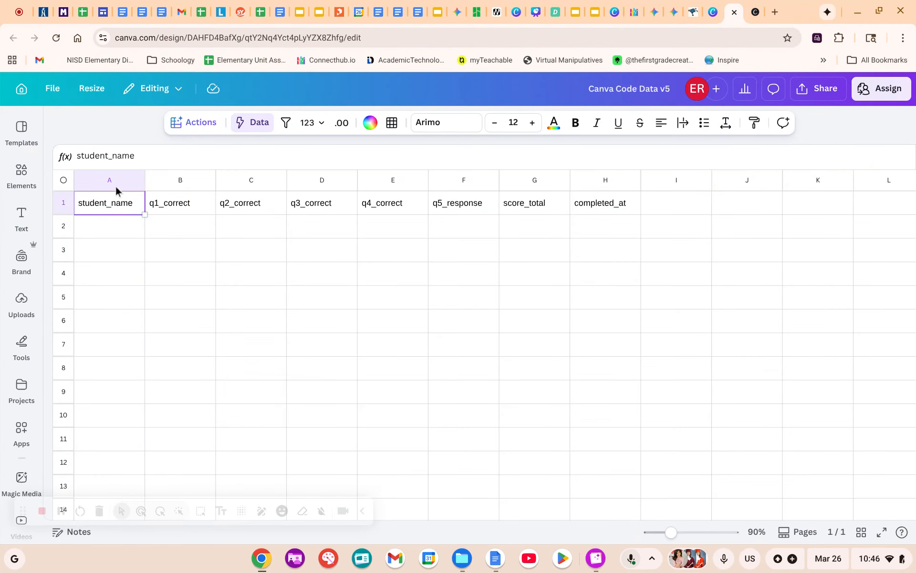
{"action": "left_click", "coordinate": [246, 132]}
{"action": "left_click", "coordinate": [191, 196]}
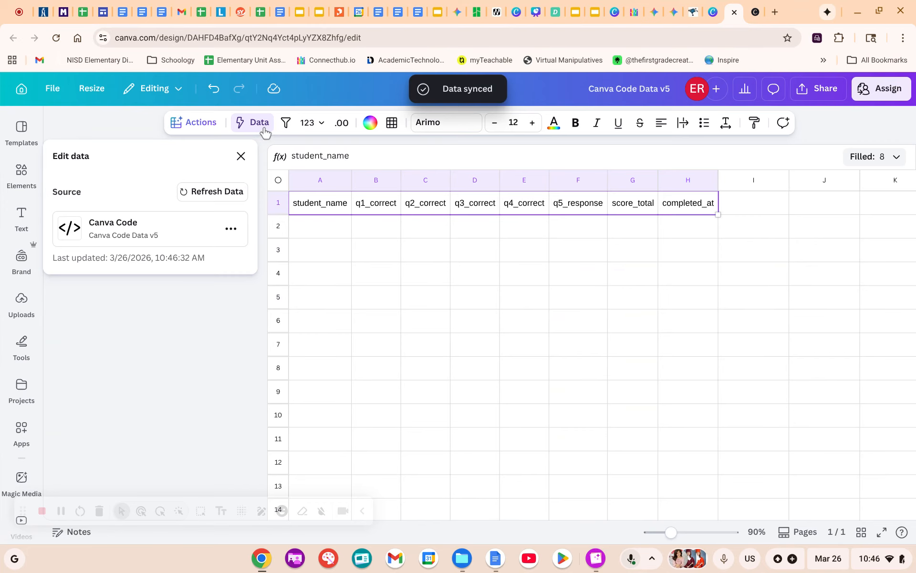
{"action": "left_click", "coordinate": [241, 157]}
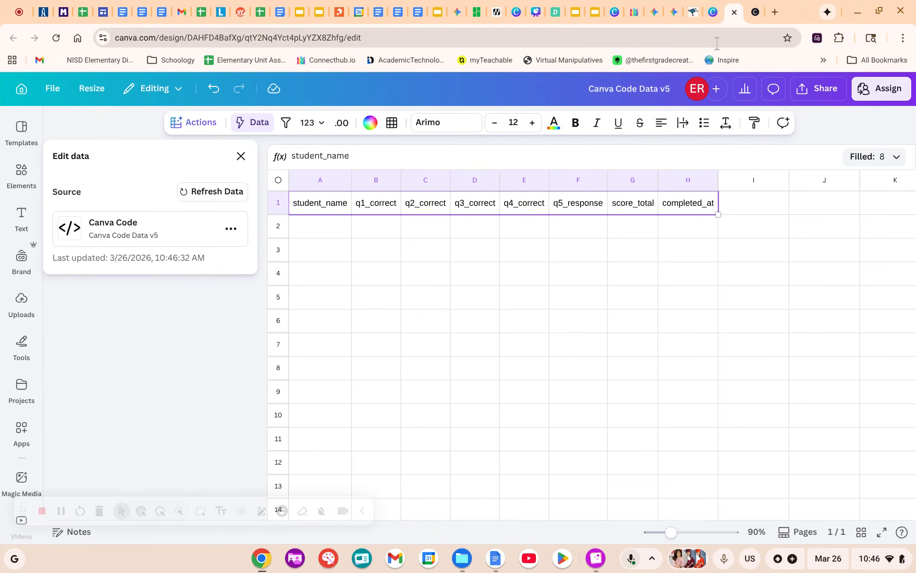
Close the live-website confirmation and leave the activity chat for the Canva AI Code start page by way of the personal designs view.
{"action": "left_click", "coordinate": [714, 7]}
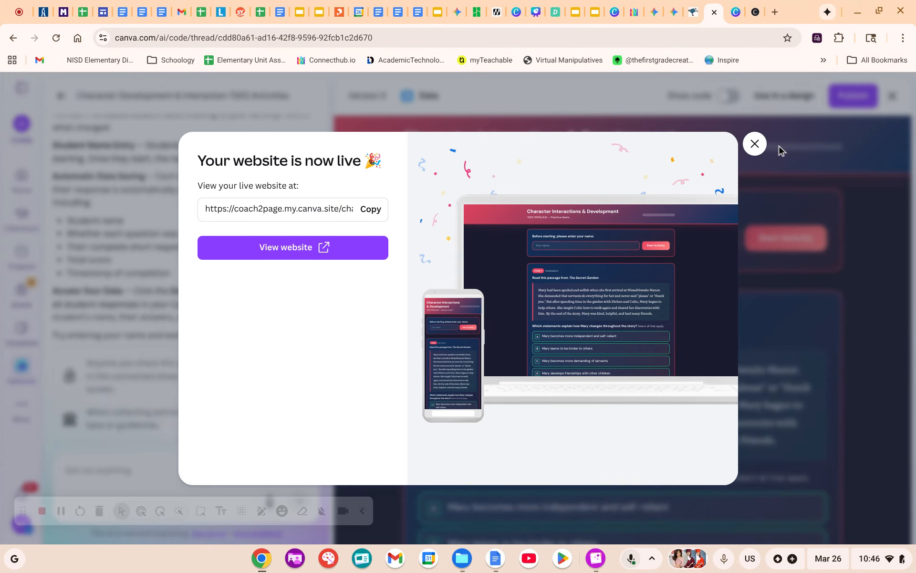
{"action": "left_click", "coordinate": [754, 143]}
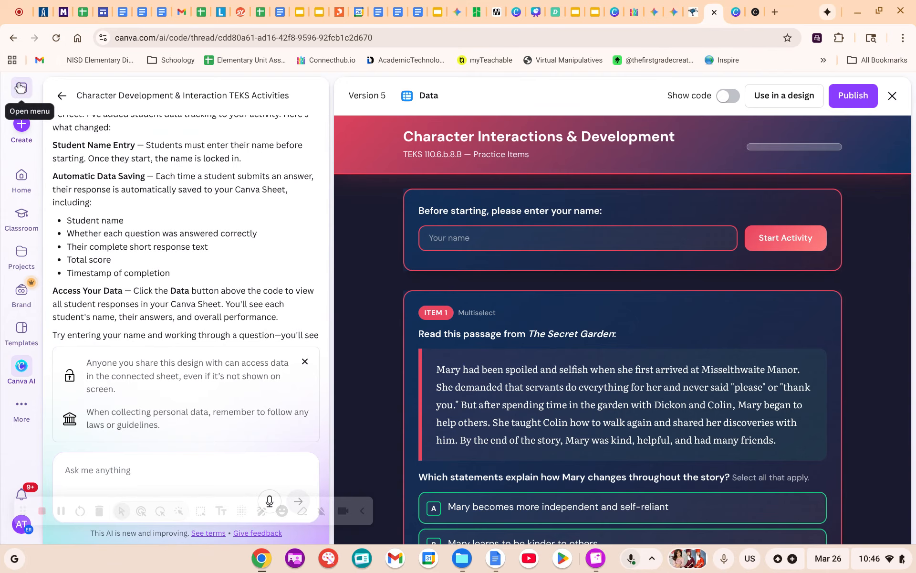
{"action": "left_click", "coordinate": [62, 95]}
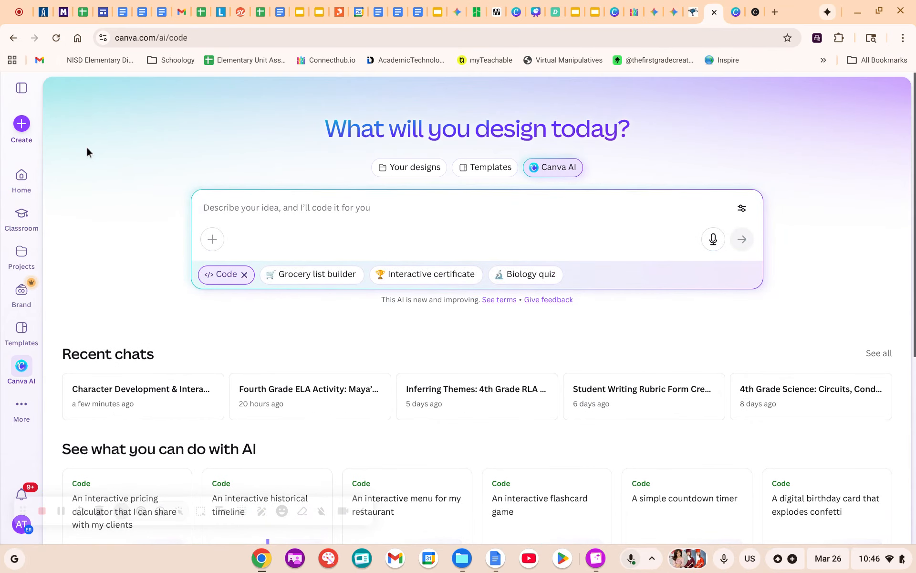
{"action": "left_click", "coordinate": [376, 166]}
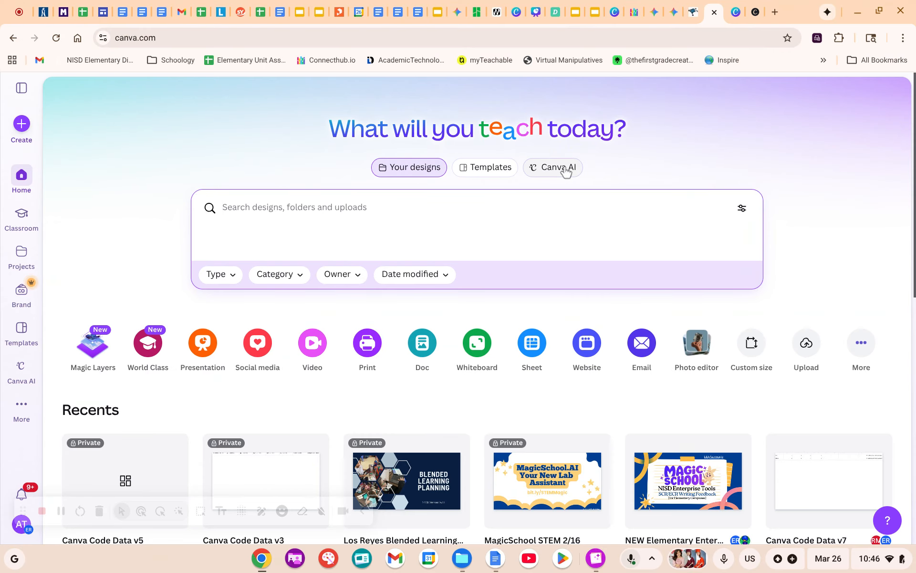
{"action": "left_click", "coordinate": [567, 171]}
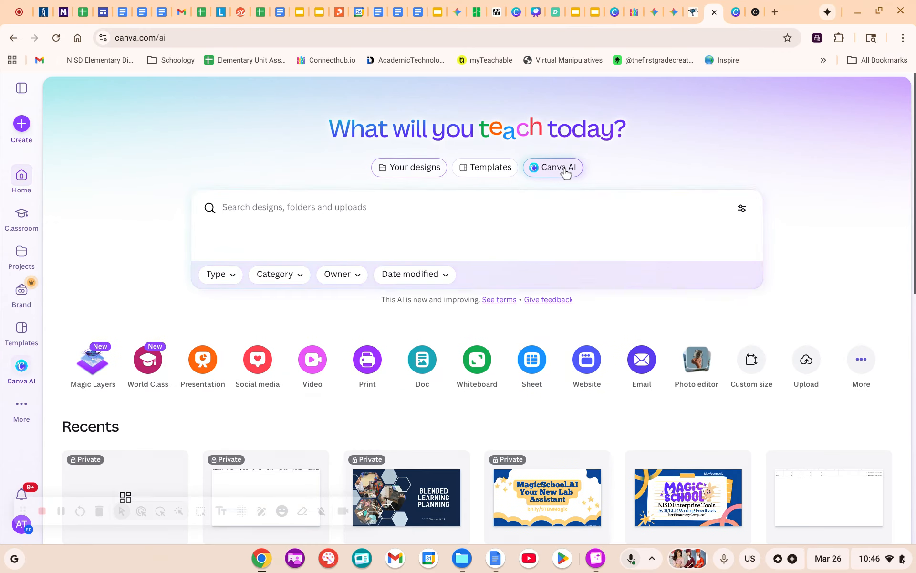
{"action": "left_click", "coordinate": [511, 277]}
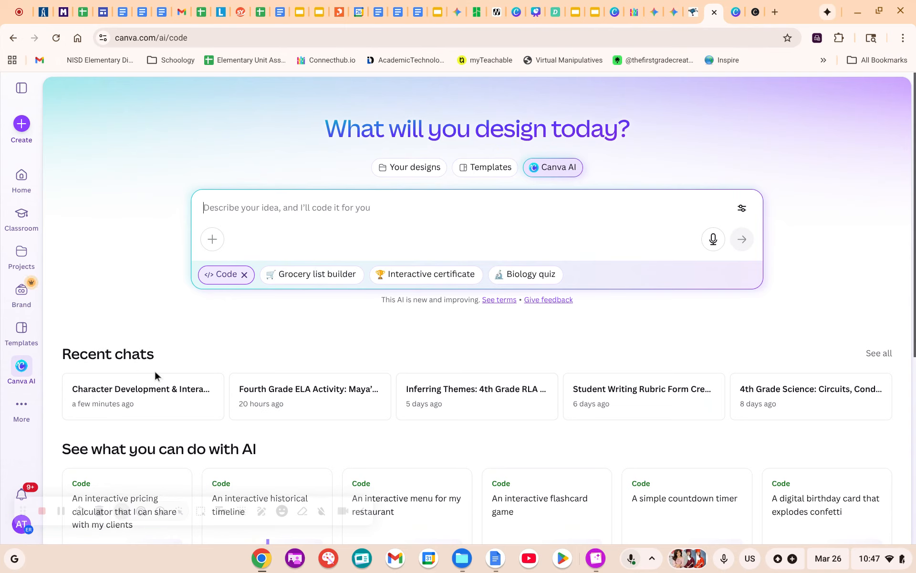
Reopen the "Character Development & Interaction TEKS Activities" chat from the chat history and display its Version 5 activity.
{"action": "left_click", "coordinate": [21, 97]}
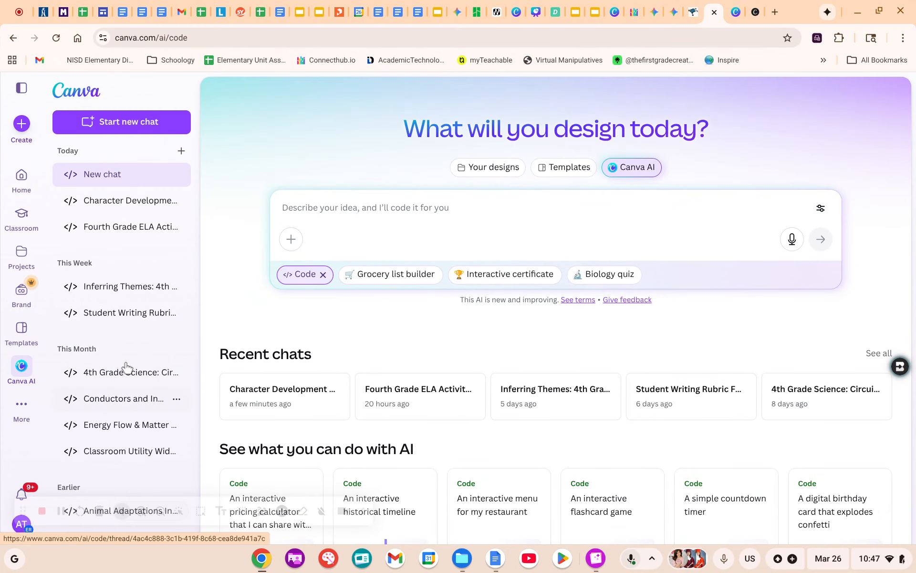
{"action": "left_click", "coordinate": [155, 206]}
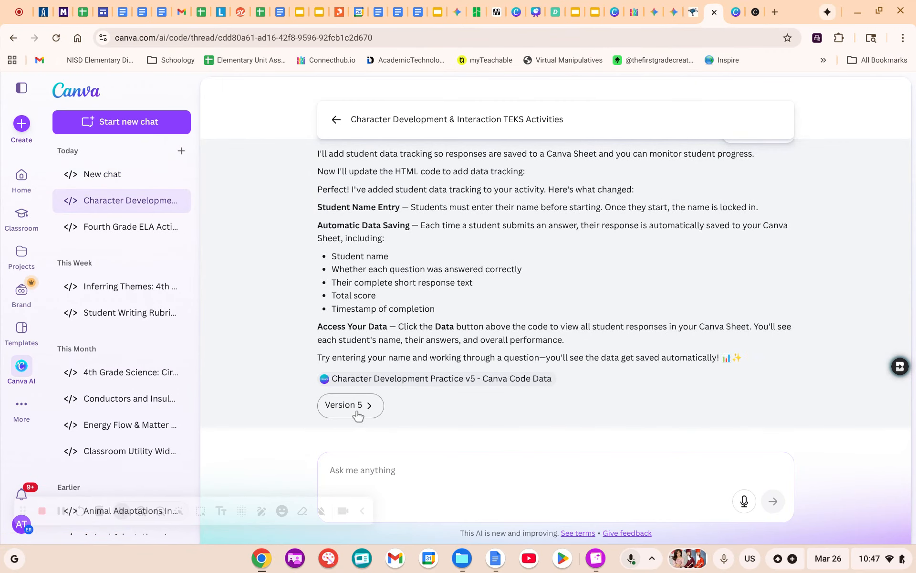
{"action": "left_click", "coordinate": [359, 408]}
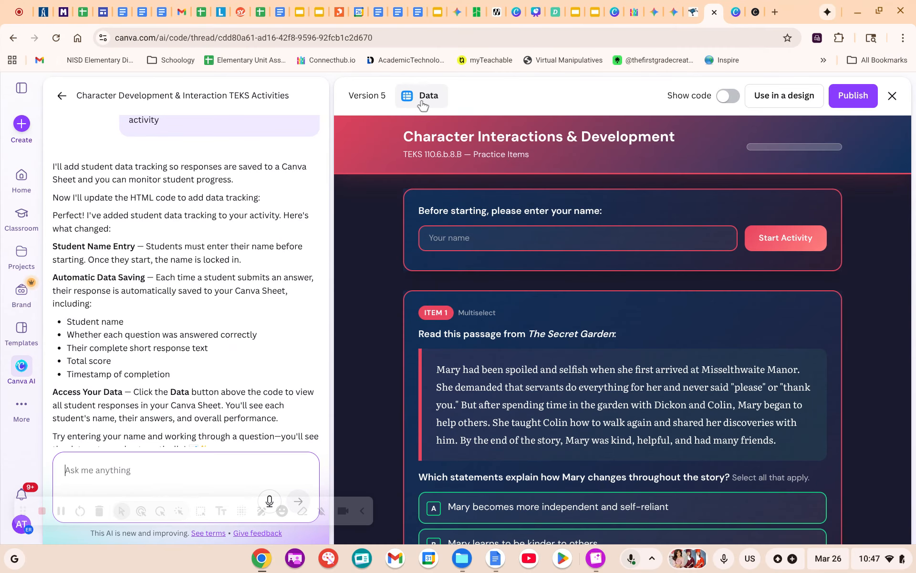
Find the "Canva Code Data v5" sheet among the recent personal designs, open it, and return to the designs overview.
{"action": "left_click", "coordinate": [61, 95]}
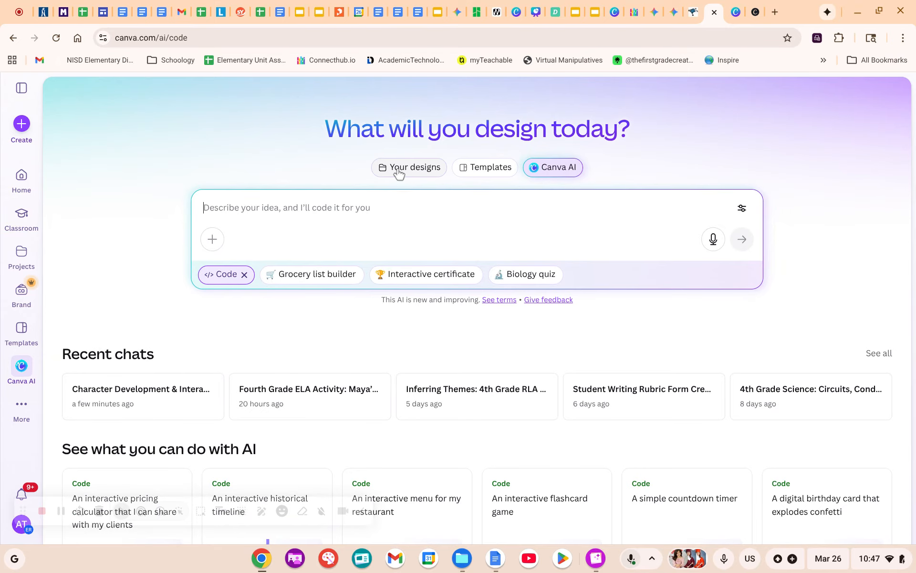
{"action": "left_click", "coordinate": [418, 172]}
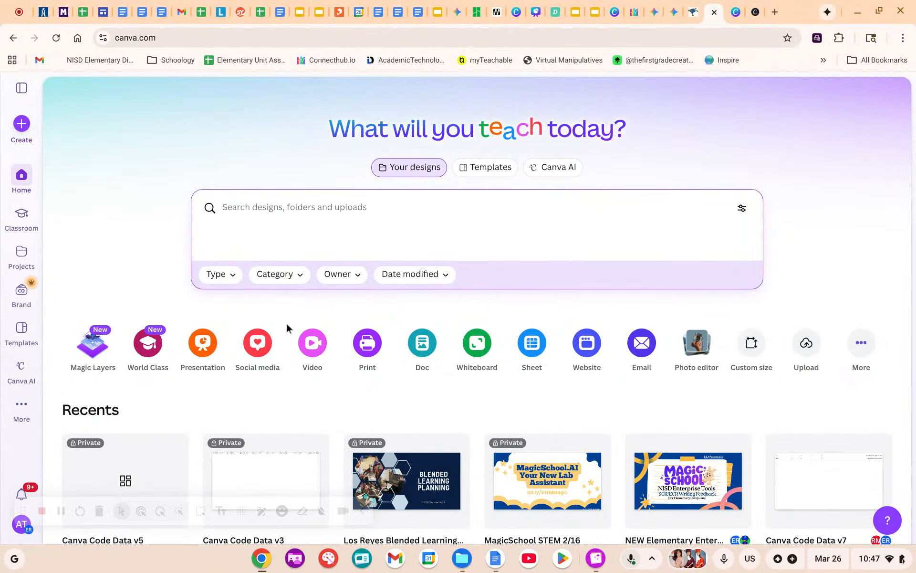
{"action": "scroll", "coordinate": [289, 334], "scroll_direction": "down", "scroll_amount": 1}
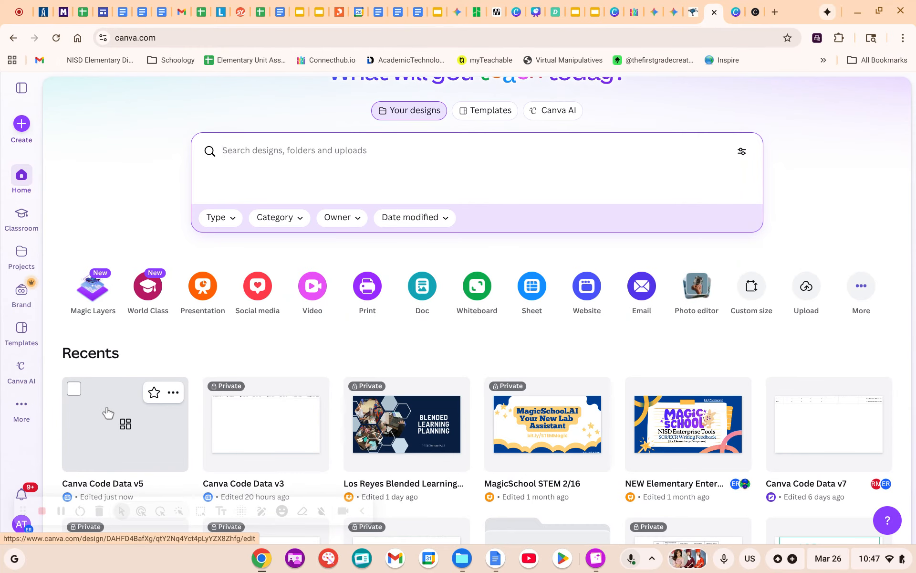
{"action": "scroll", "coordinate": [104, 413], "scroll_direction": "down", "scroll_amount": 1}
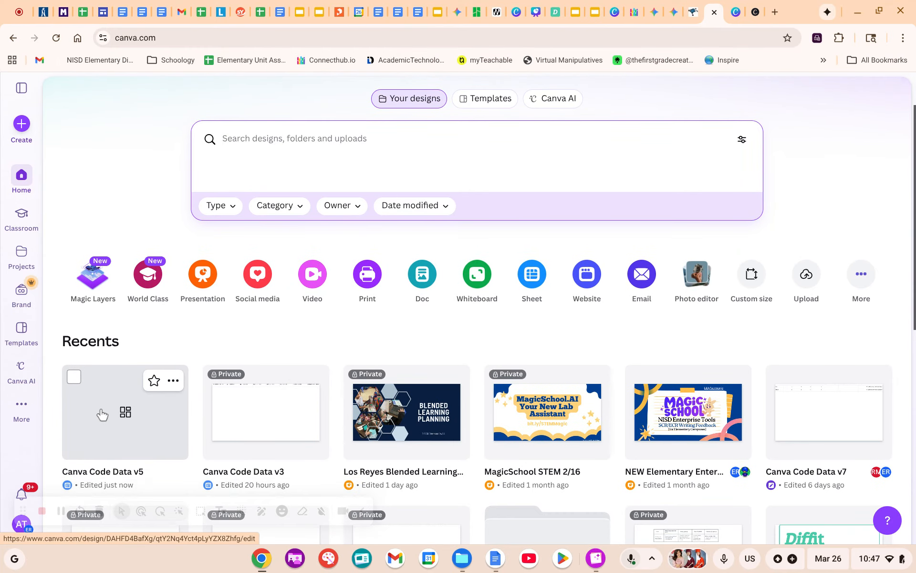
{"action": "scroll", "coordinate": [101, 414], "scroll_direction": "down", "scroll_amount": 1}
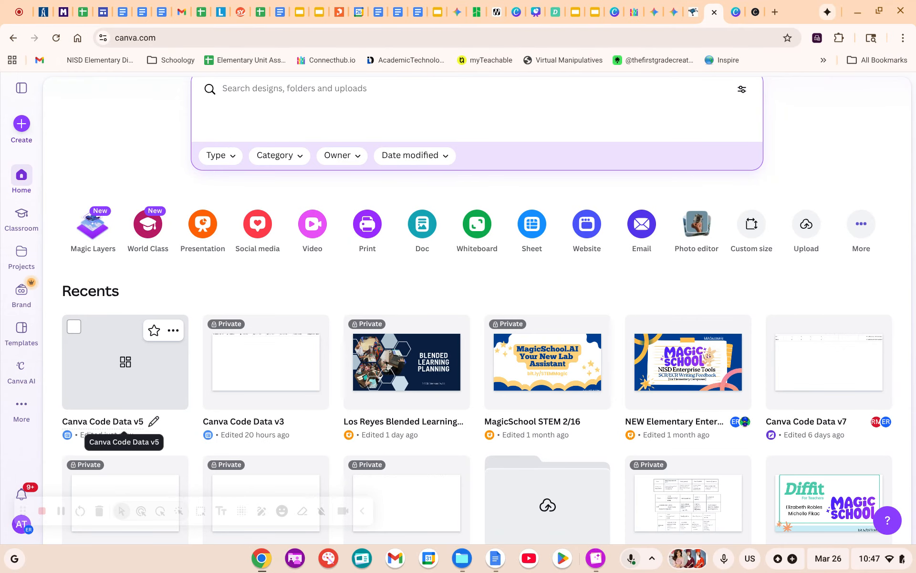
{"action": "left_click", "coordinate": [132, 364]}
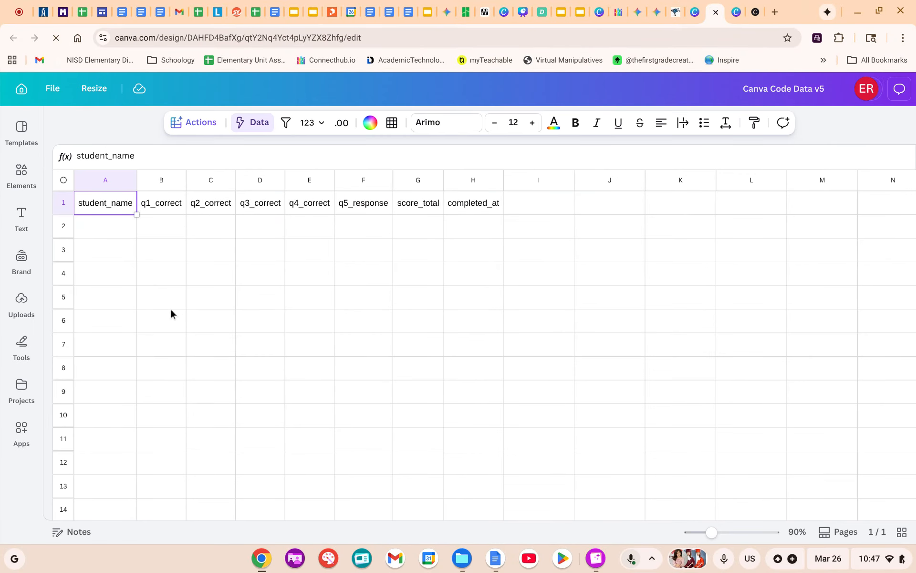
{"action": "left_click", "coordinate": [696, 13]}
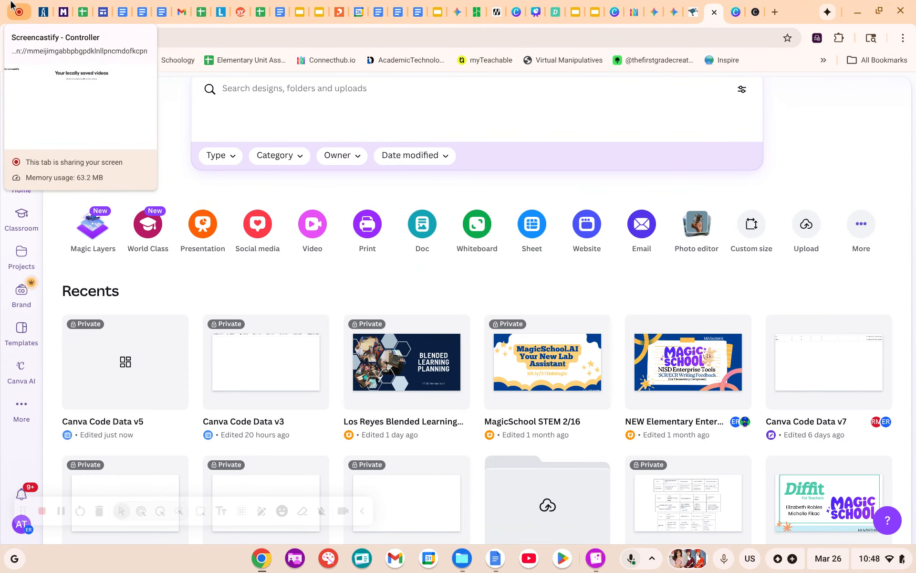
Switch to MagicSchool and look back over the practice items generated in the NISD STAAR Aligned Activity Builder.
{"action": "left_click", "coordinate": [64, 12]}
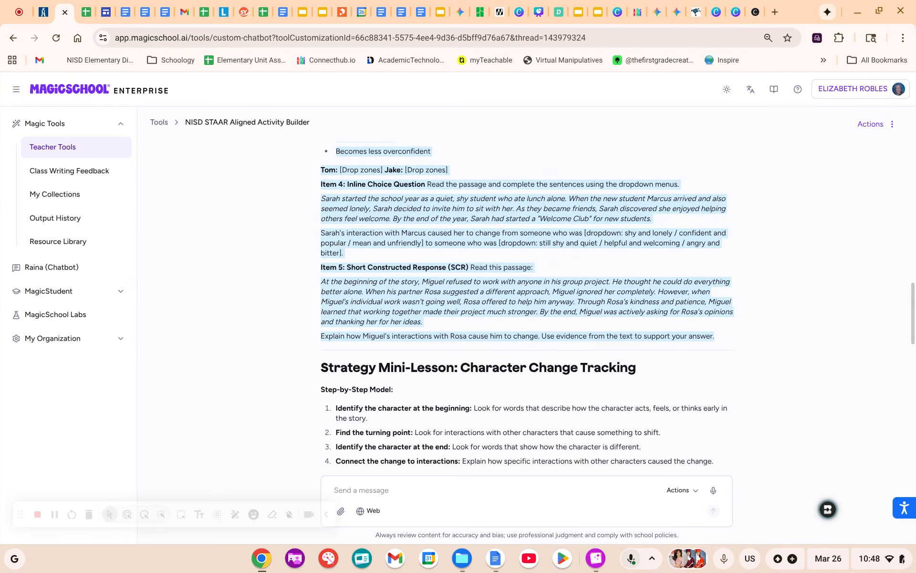
{"action": "scroll", "coordinate": [273, 285], "scroll_direction": "up", "scroll_amount": 1}
{"action": "scroll", "coordinate": [272, 284], "scroll_direction": "up", "scroll_amount": 1}
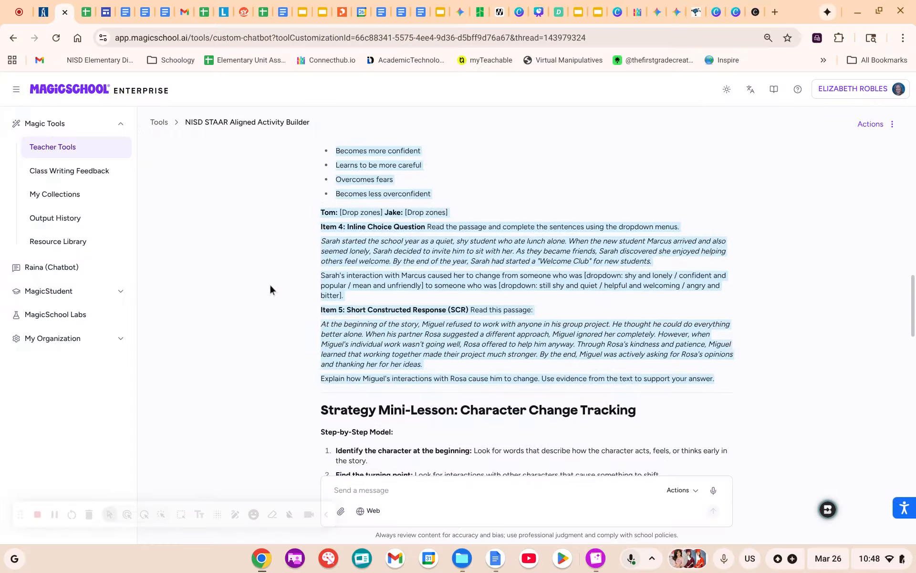